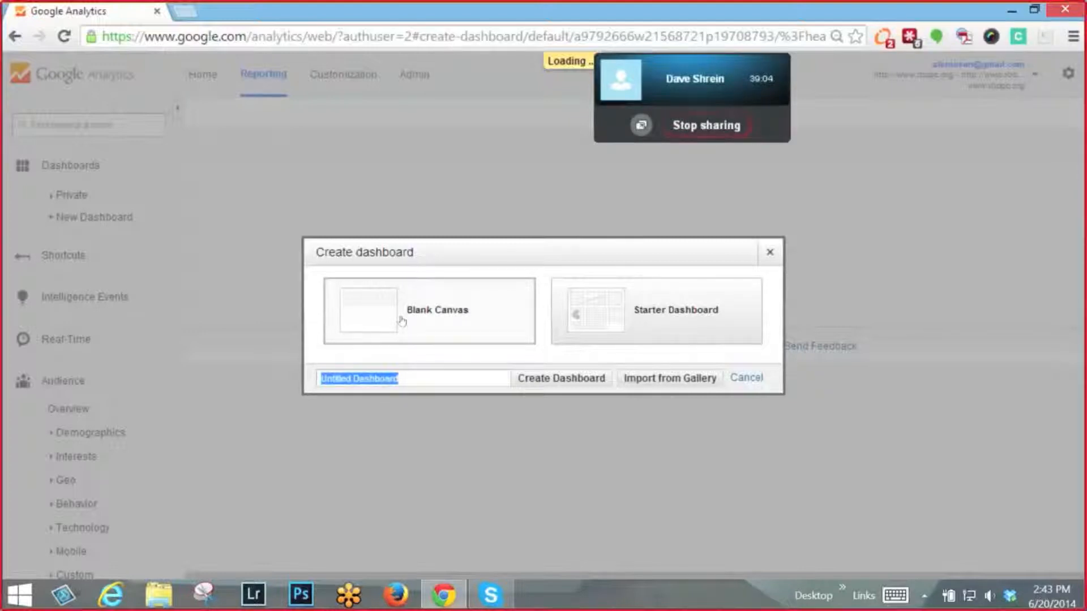
pyautogui.click(777, 260)
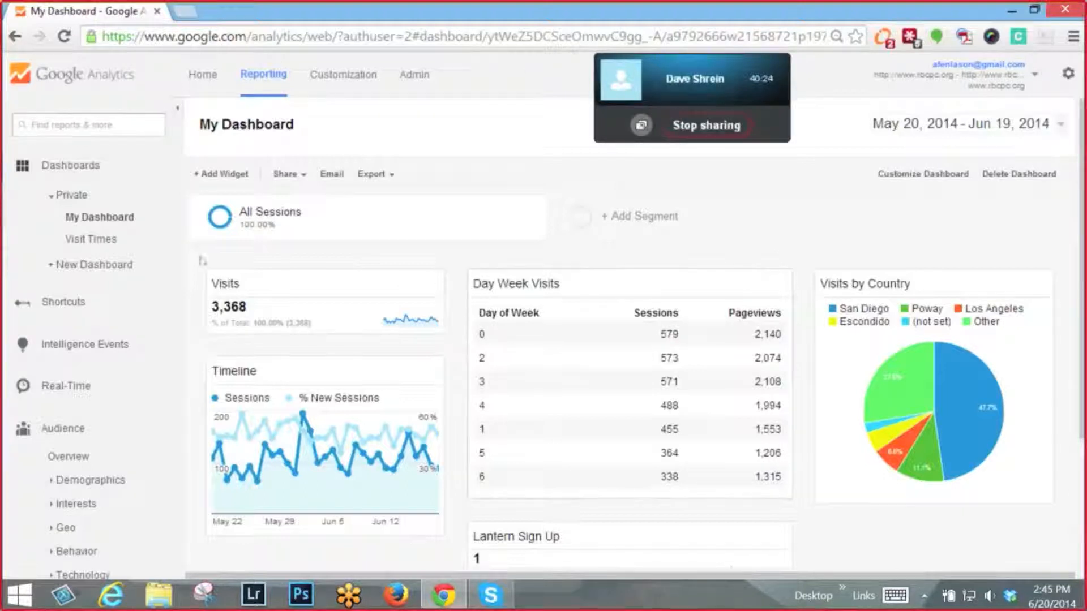
pyautogui.click(21, 165)
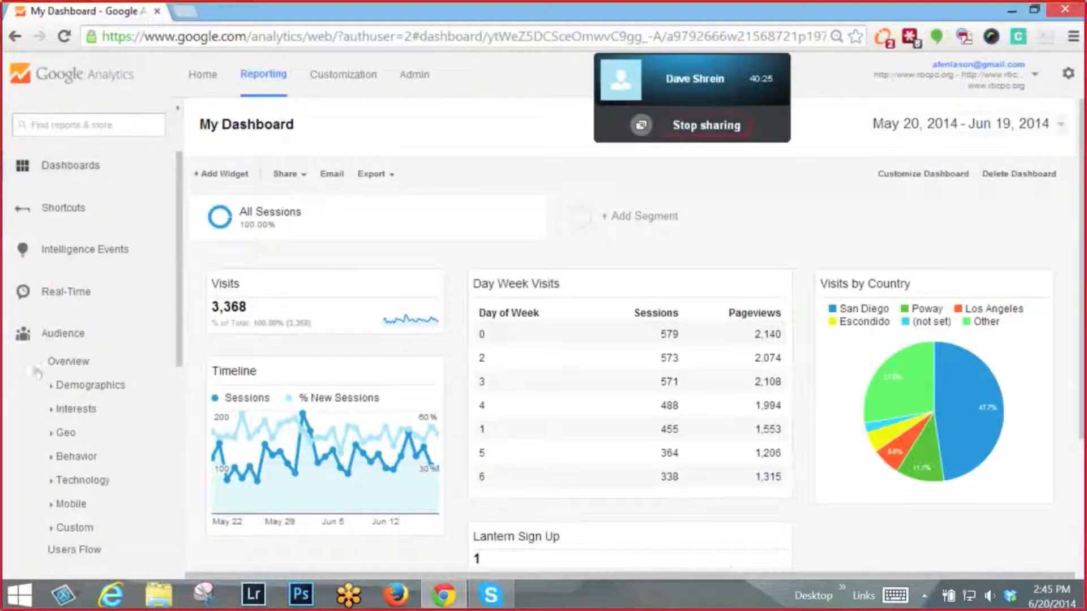
pyautogui.click(87, 165)
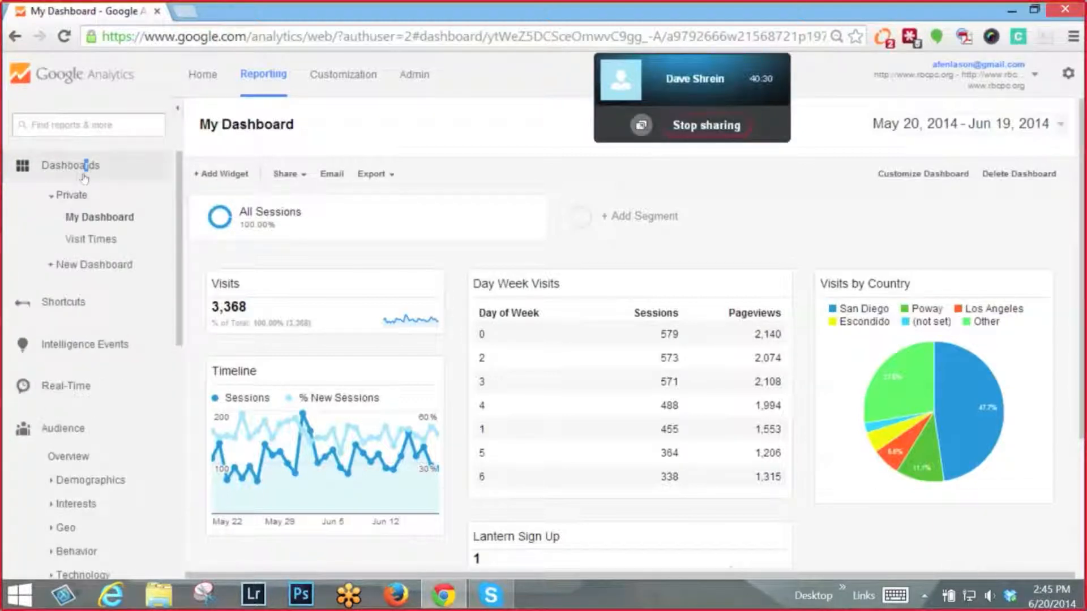
# - Start a new dashboard and look through the gallery of importable dashboards, closing it without importing anything
pyautogui.click(71, 274)
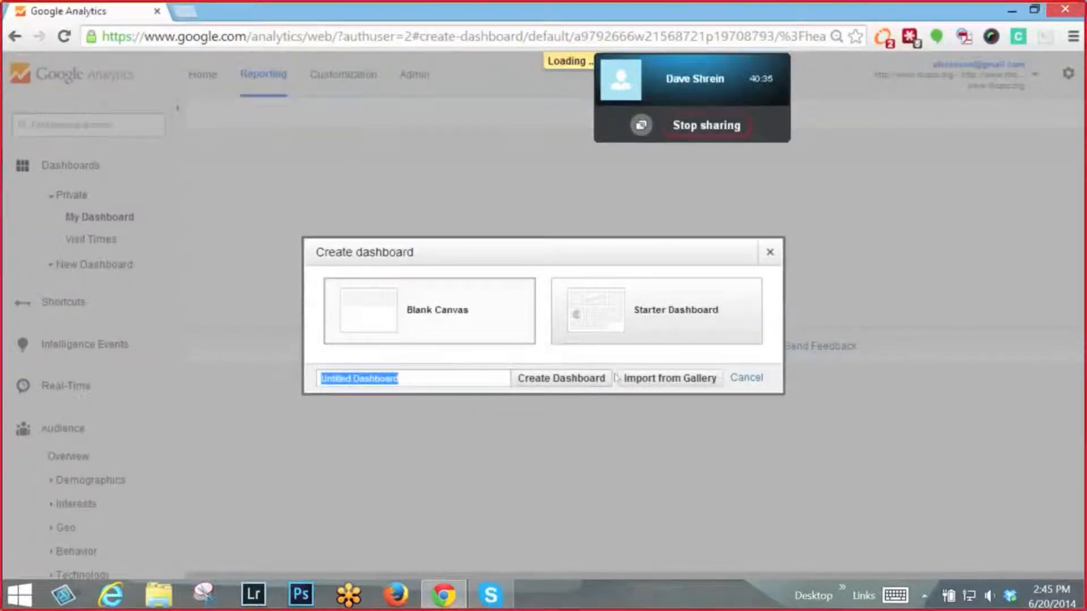
pyautogui.click(648, 381)
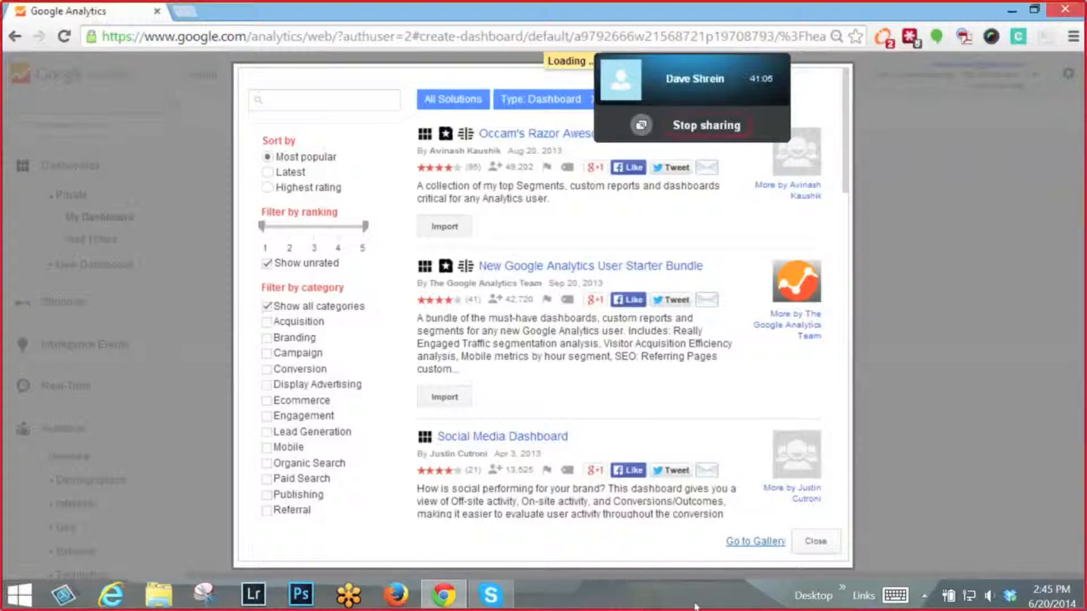
pyautogui.click(813, 542)
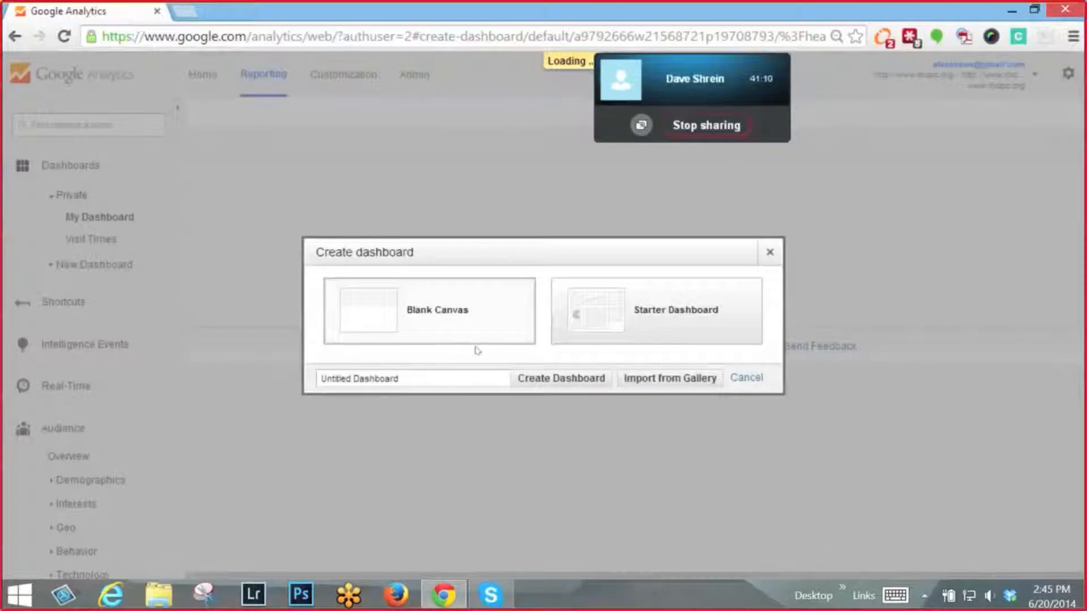
# - Create a dashboard from the Blank Canvas layout and name it "New Dashboard"
pyautogui.click(651, 321)
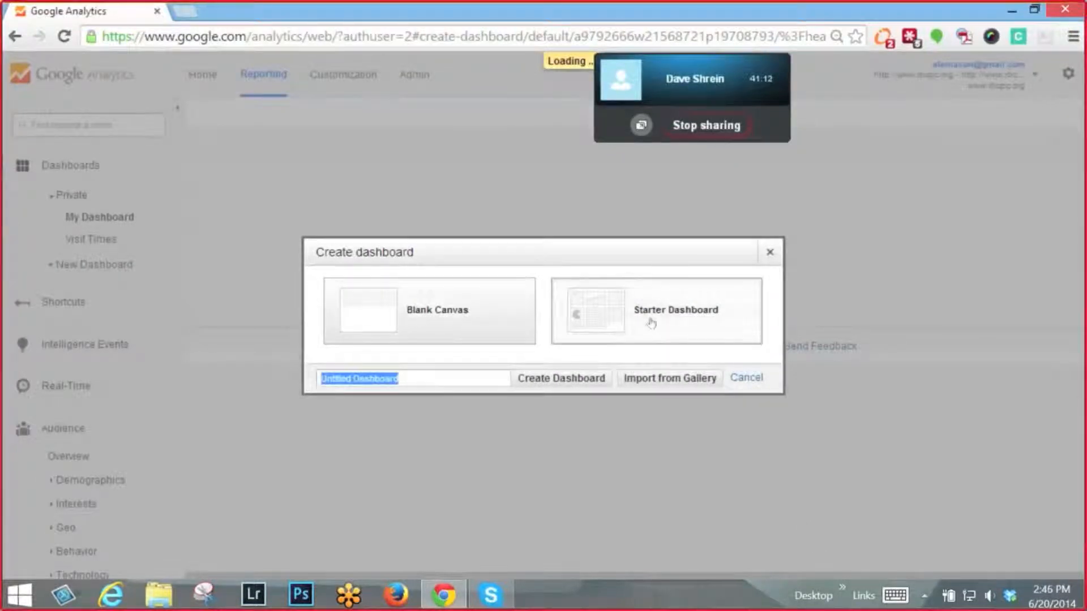
pyautogui.click(447, 307)
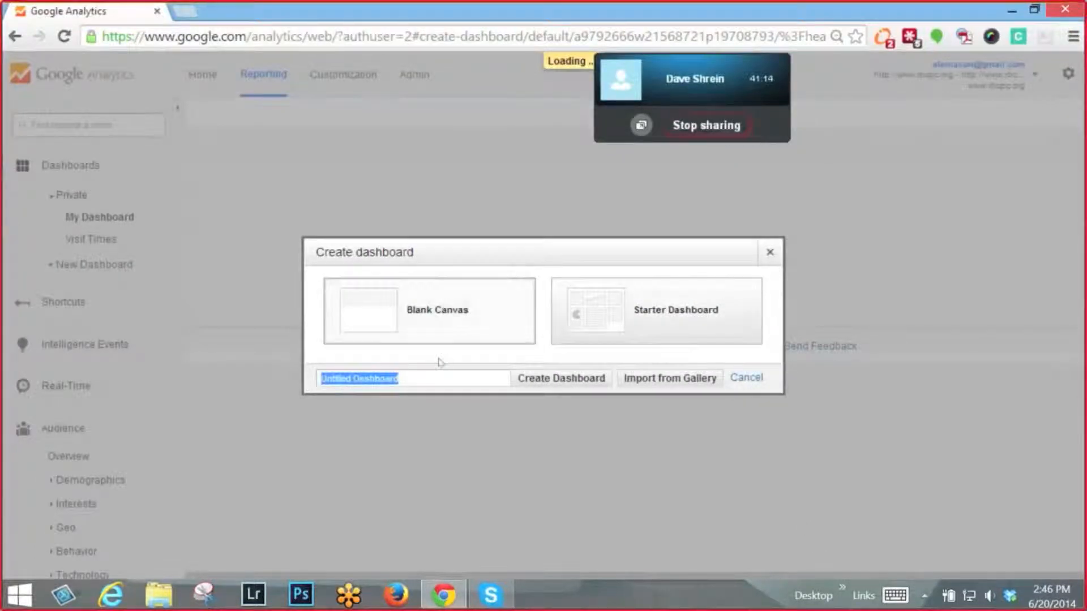
pyautogui.press('BackSpace')
pyautogui.write('New')
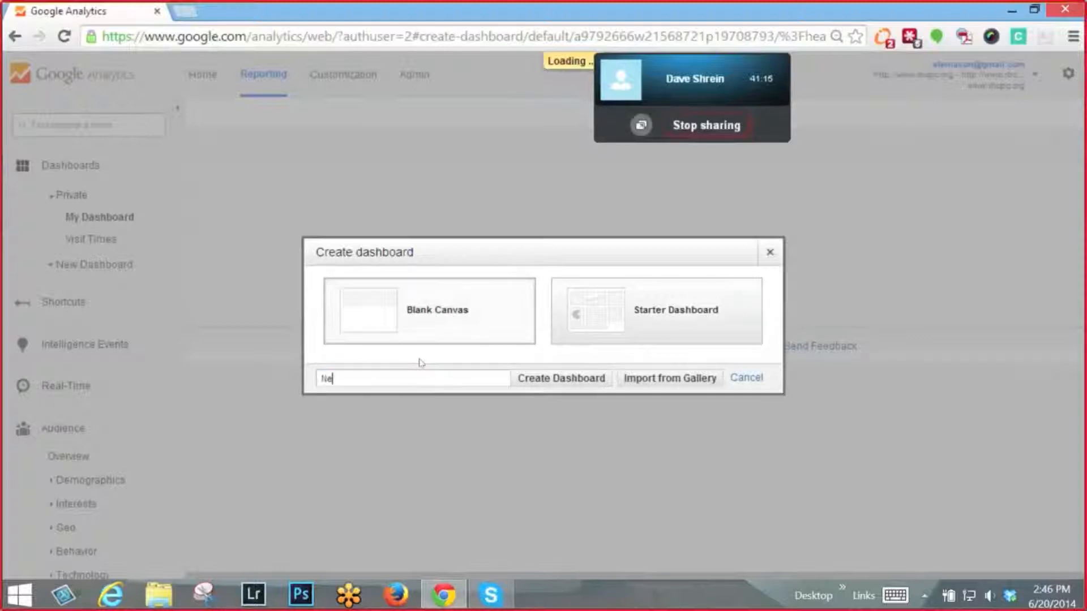
pyautogui.press('BackSpace')
pyautogui.press('BackSpace')
pyautogui.press('BackSpace')
pyautogui.write('New Dashboard')
pyautogui.click(529, 378)
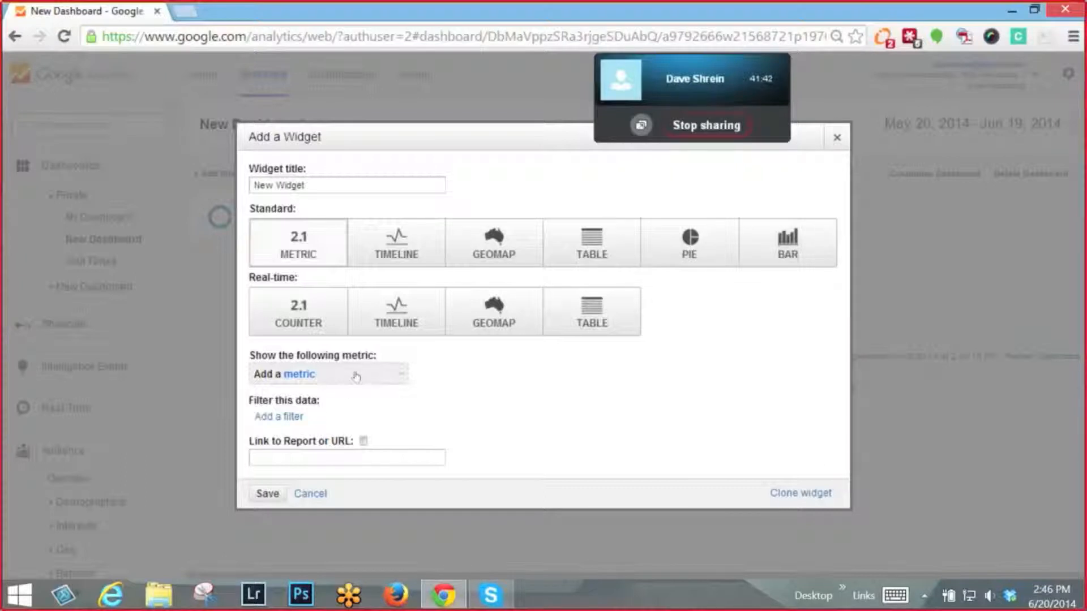
# - Look through the metrics available for a standard Metric widget, and dismiss the widget setup without adding anything
pyautogui.click(356, 376)
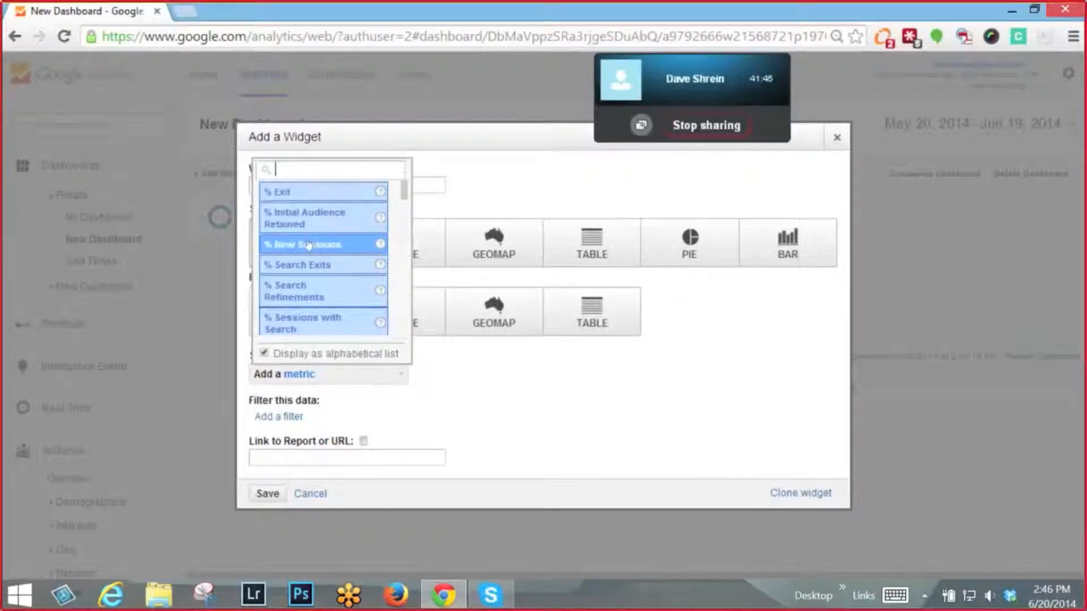
pyautogui.scroll(-5, 308, 292)
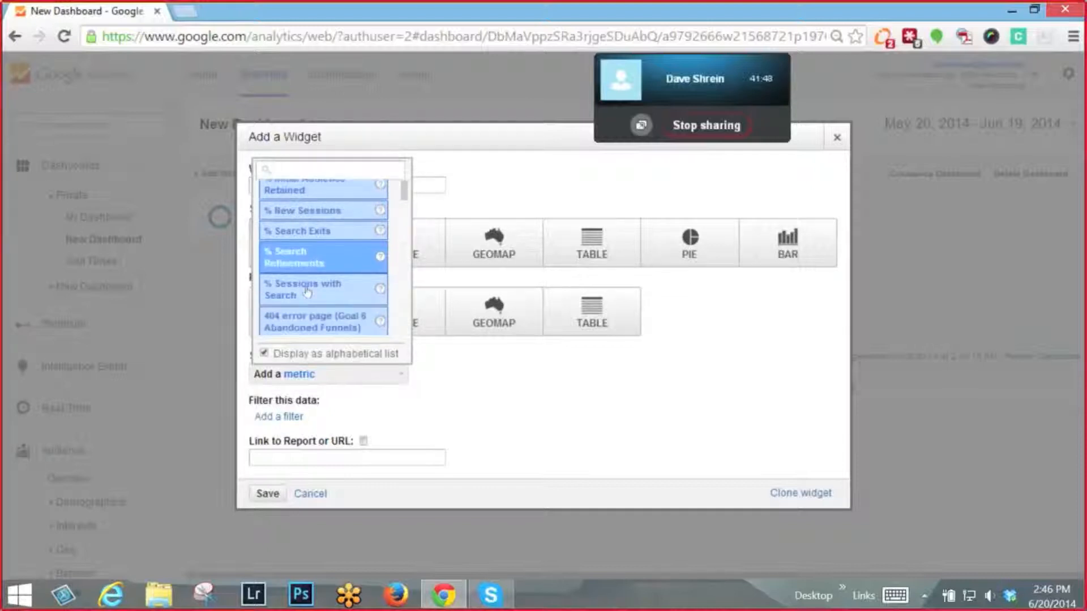
pyautogui.scroll(-5, 309, 291)
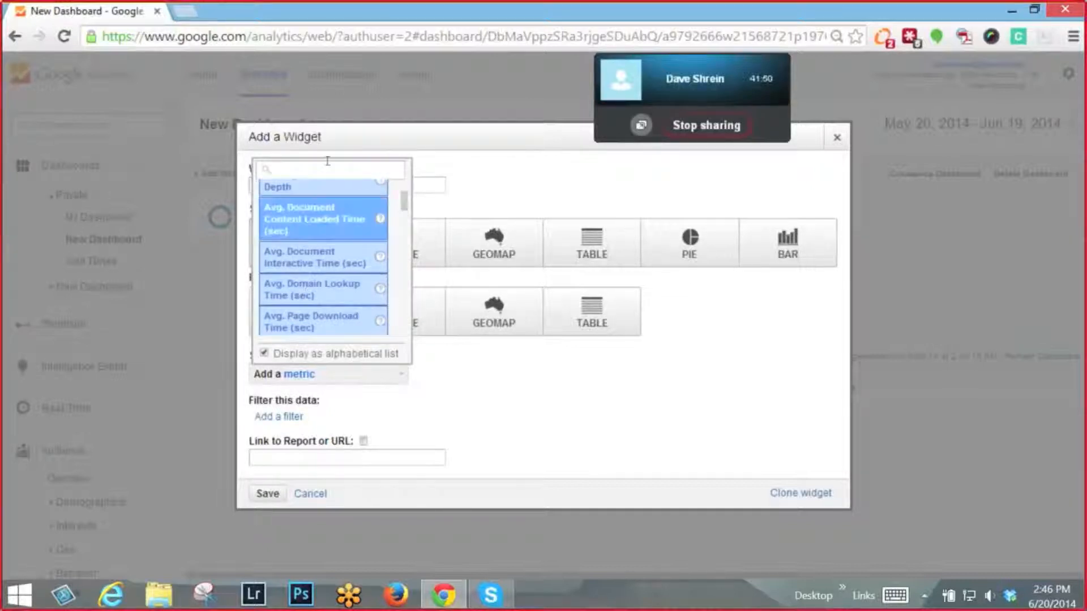
pyautogui.click(477, 371)
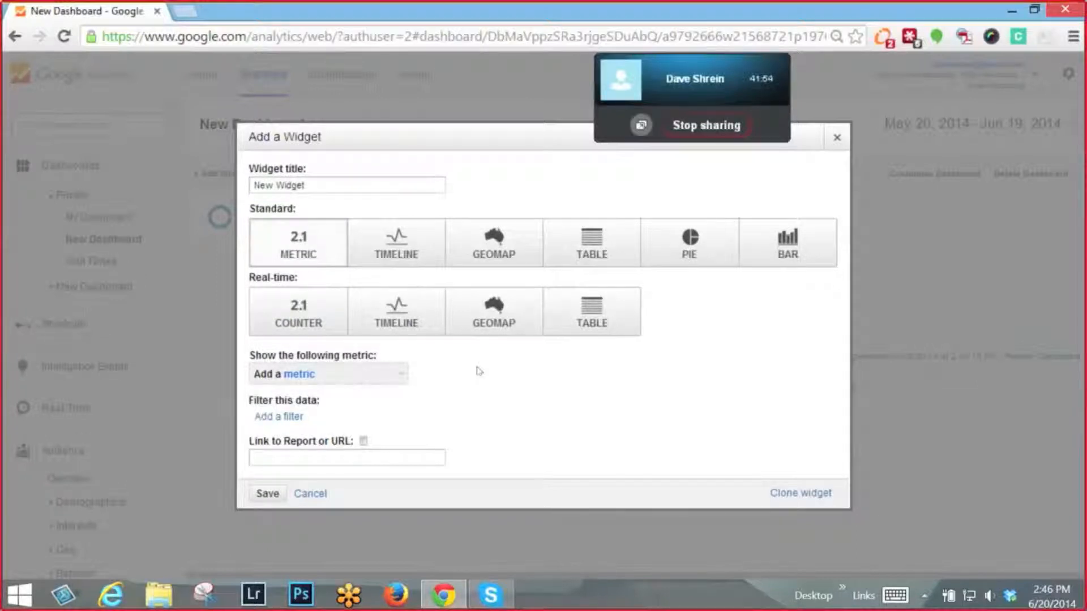
pyautogui.click(306, 494)
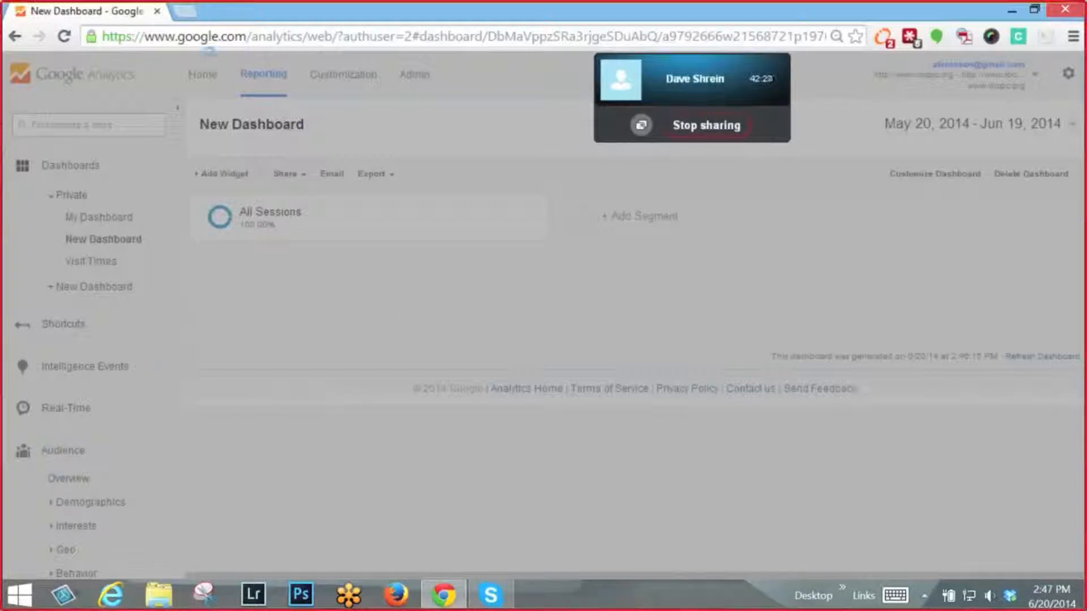
pyautogui.click(65, 37)
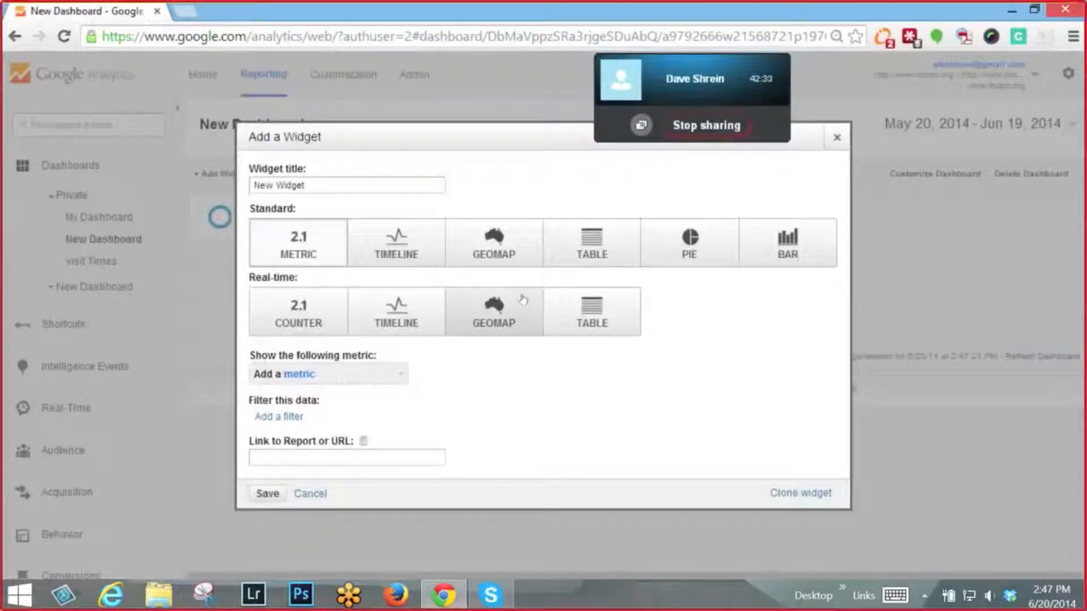
pyautogui.click(836, 138)
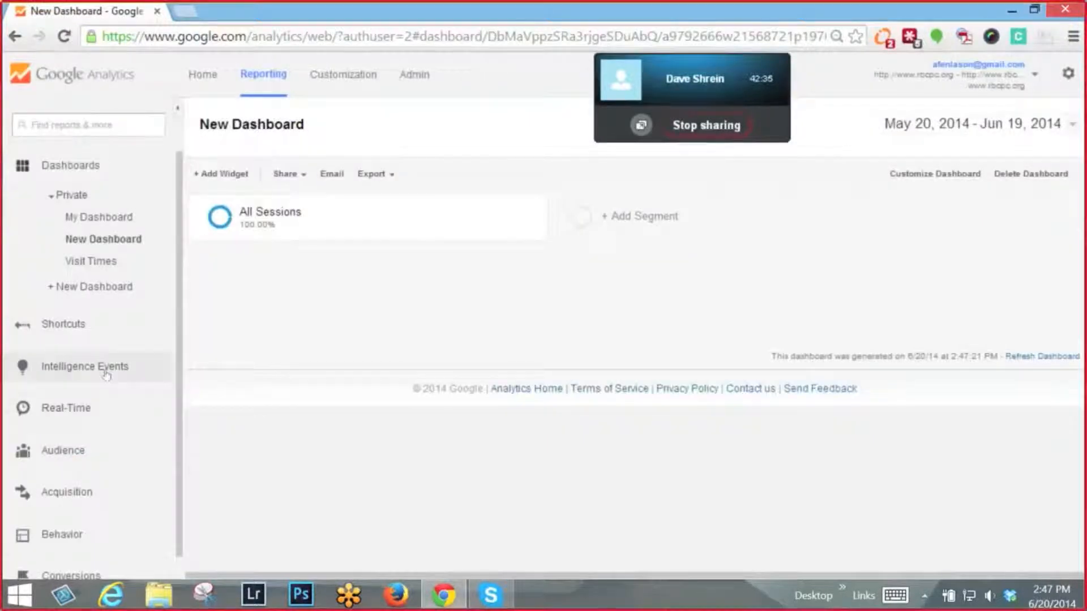
# - Open the Location report in the Geo group of the Audience reports
pyautogui.scroll(-1, 107, 373)
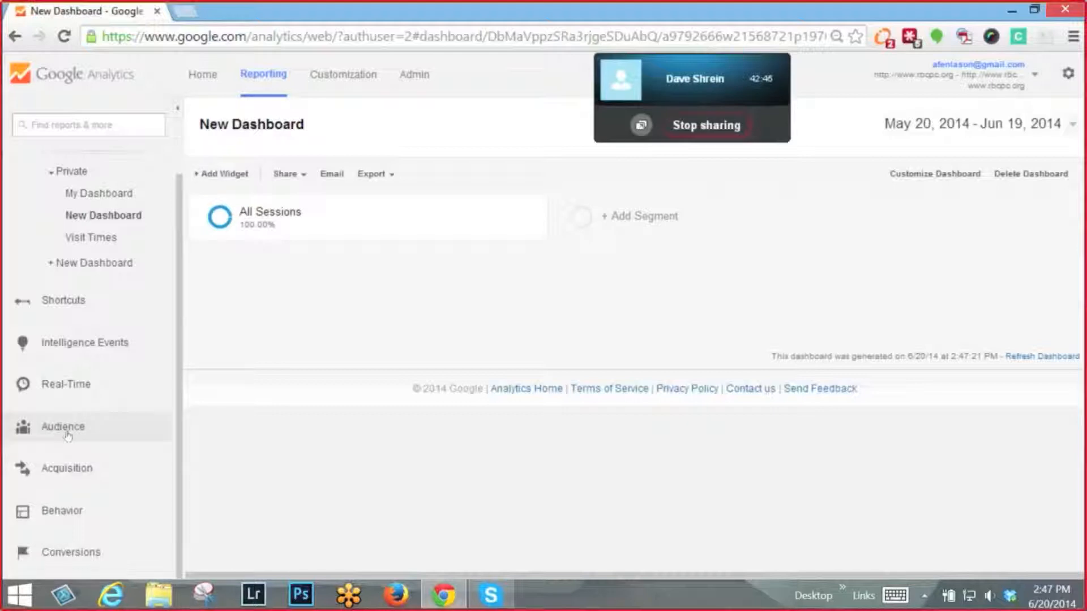
pyautogui.click(63, 427)
pyautogui.scroll(-3, 68, 419)
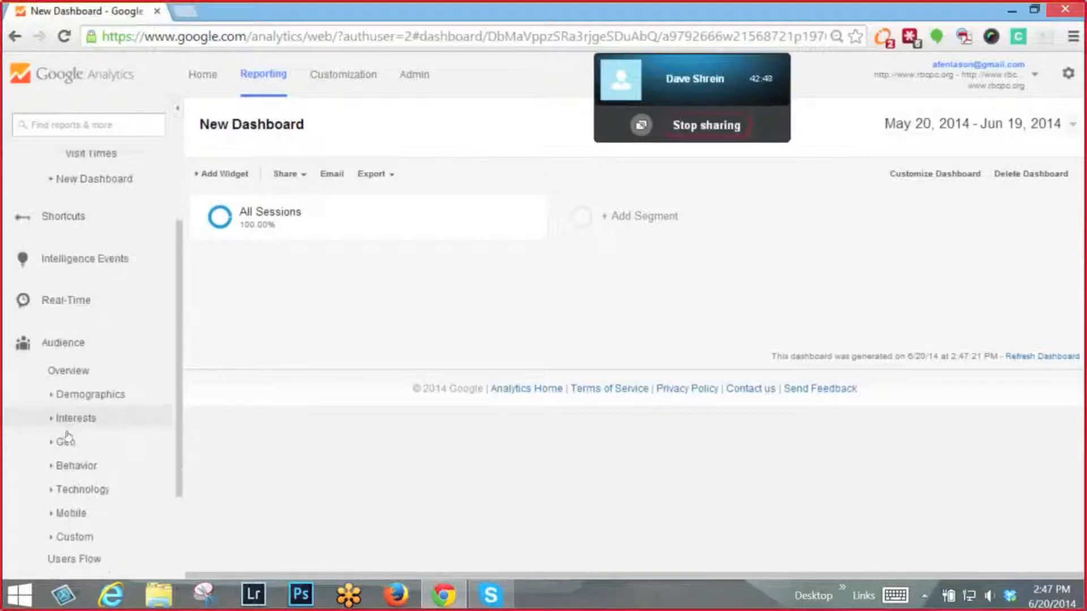
pyautogui.click(63, 382)
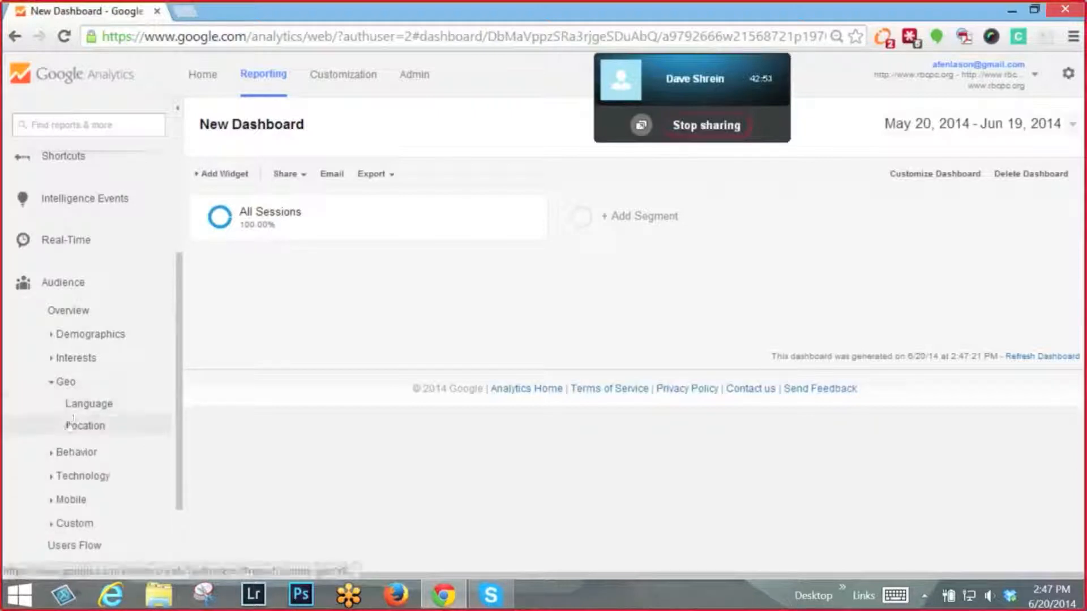
pyautogui.click(70, 426)
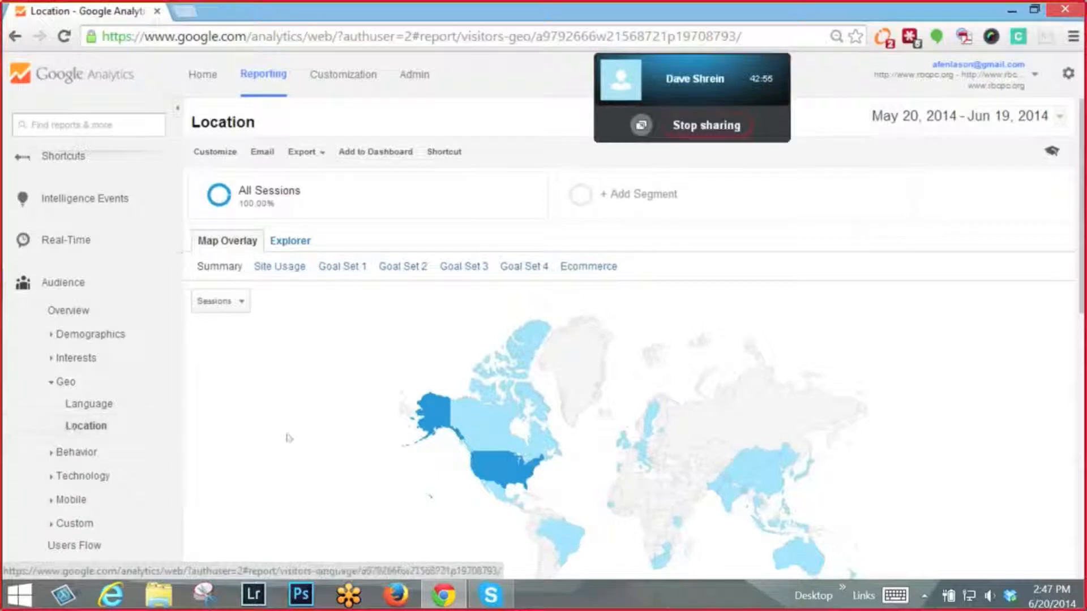
# - Set the Location report's primary dimension to City and review the sessions listed for each city
pyautogui.scroll(-3, 298, 439)
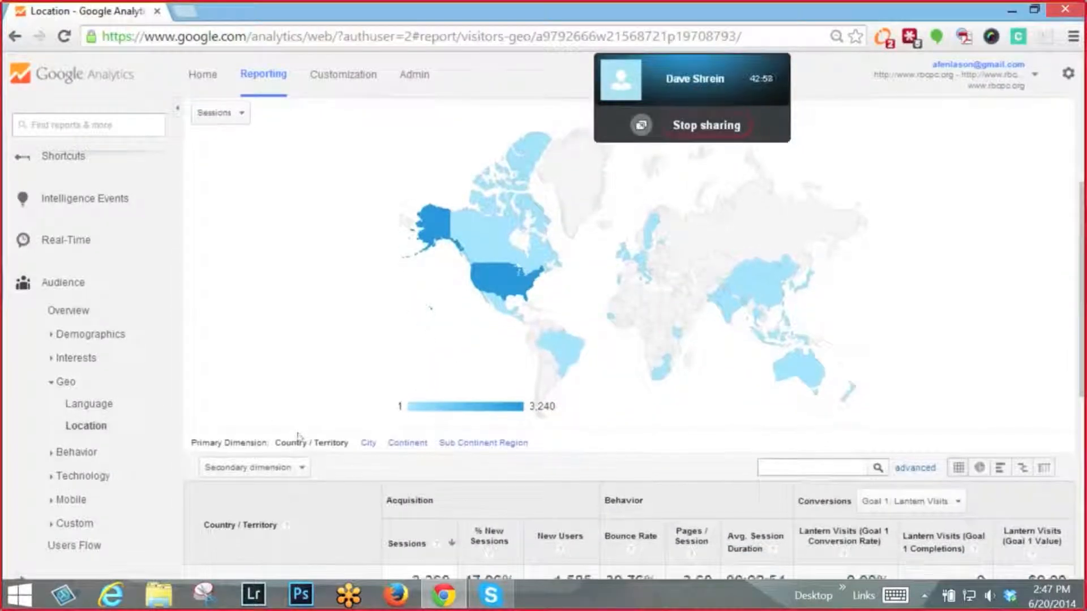
pyautogui.scroll(-1, 299, 437)
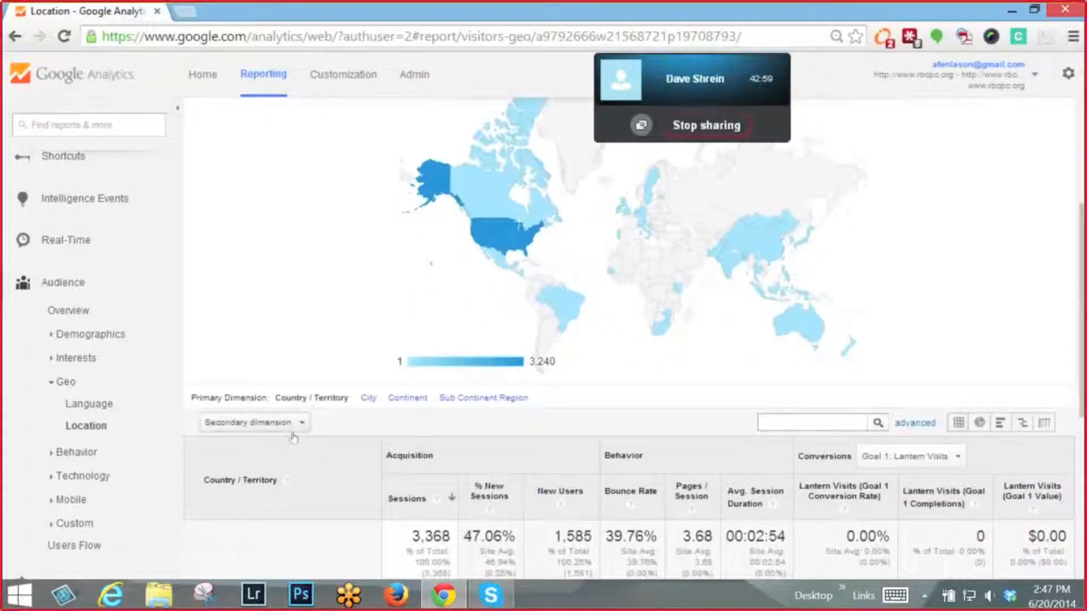
pyautogui.click(368, 398)
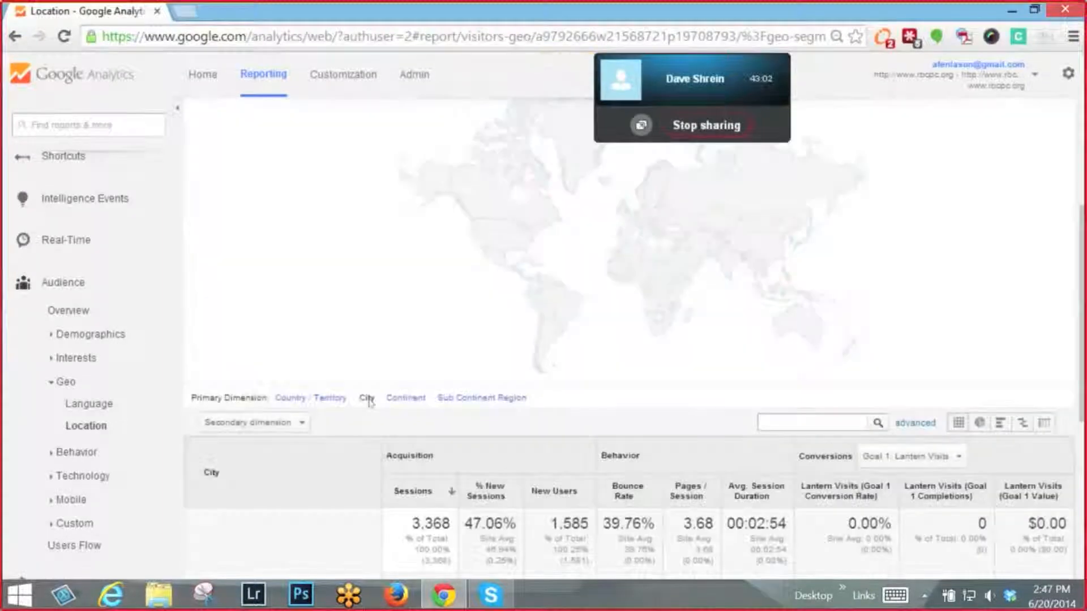
pyautogui.scroll(-4, 371, 403)
pyautogui.scroll(-2, 370, 403)
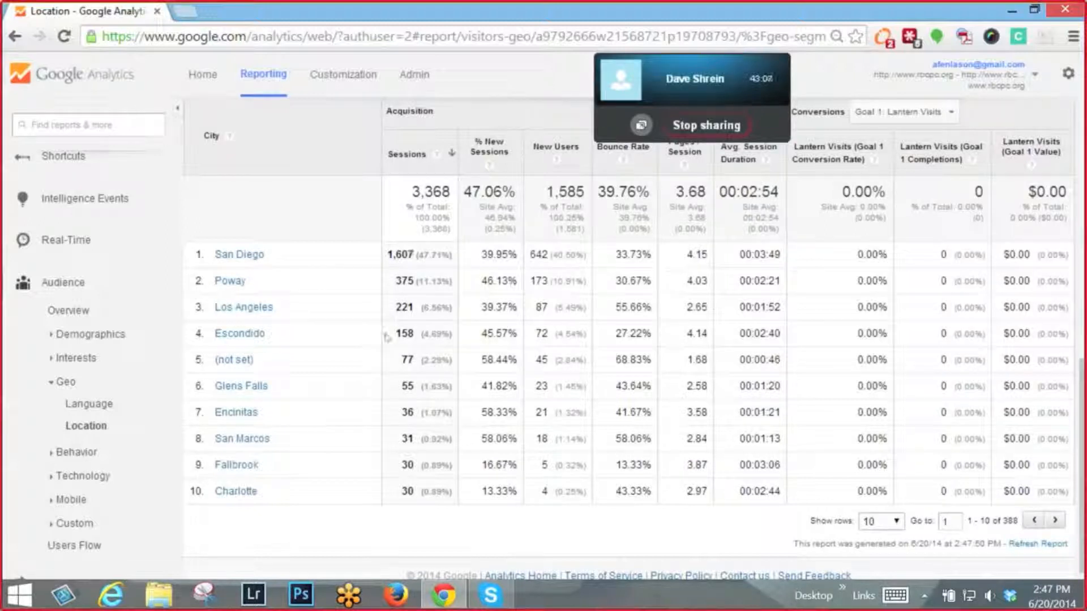
pyautogui.scroll(5, 320, 327)
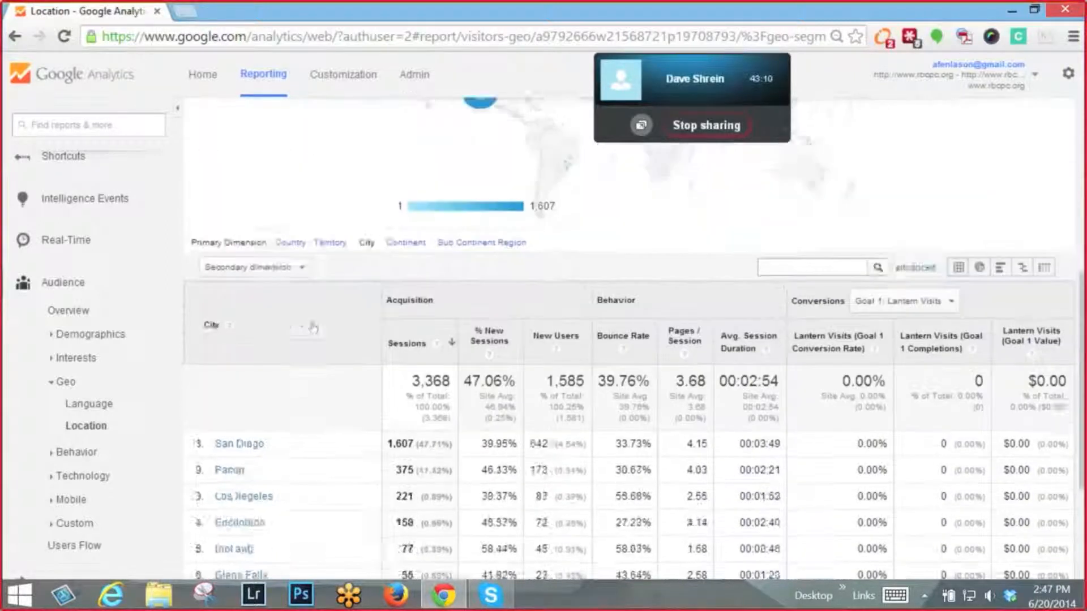
pyautogui.scroll(-3, 320, 327)
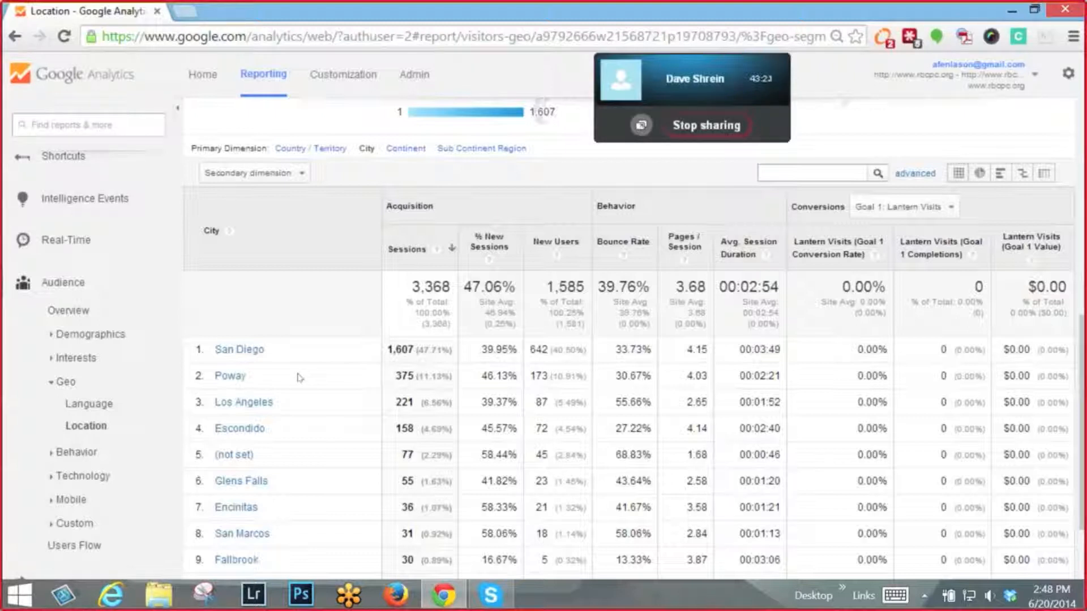
# - Add the report's Table widget, "Sessions and % New Sessions by City", to the empty New Dashboard
pyautogui.scroll(9, 300, 377)
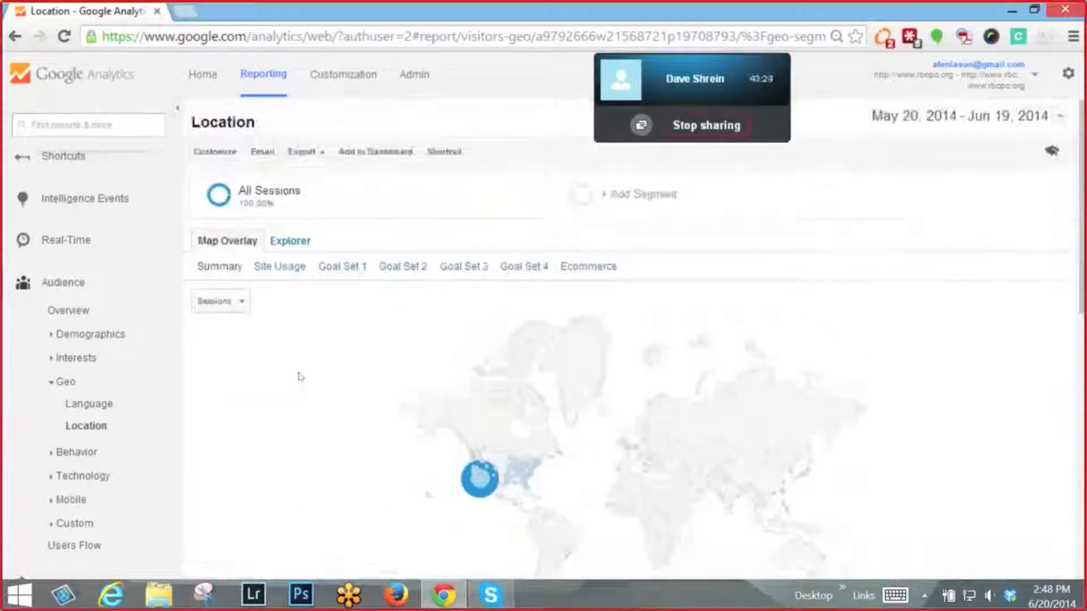
pyautogui.click(357, 153)
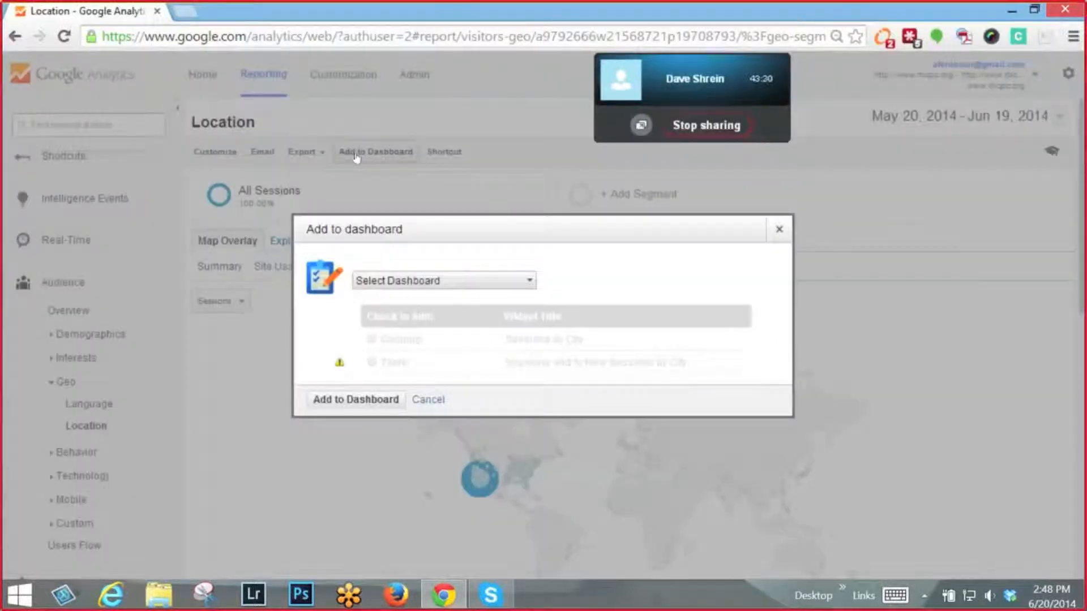
pyautogui.click(510, 284)
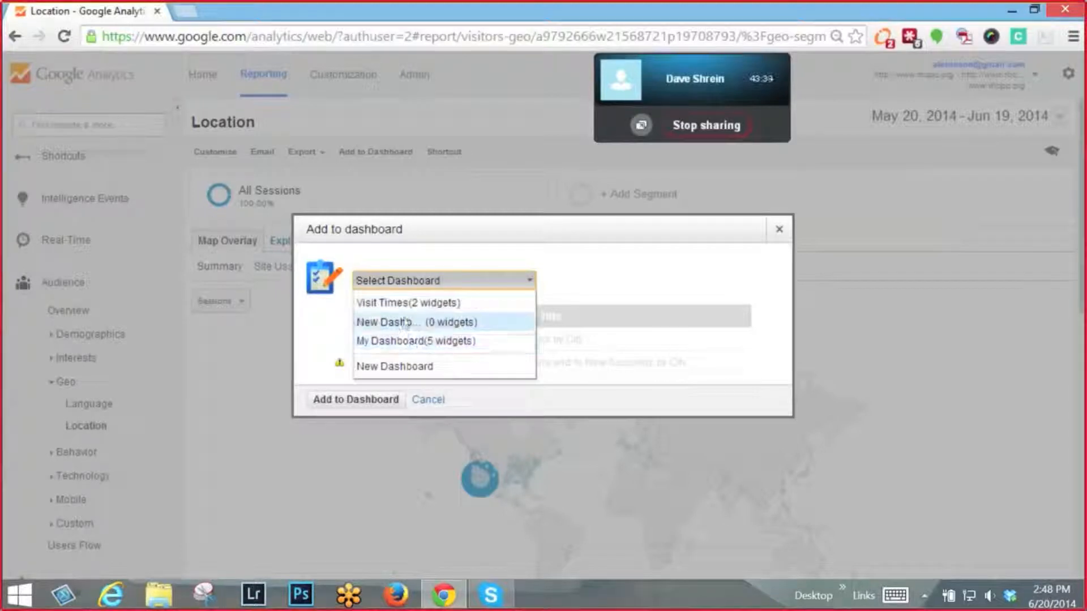
pyautogui.click(405, 322)
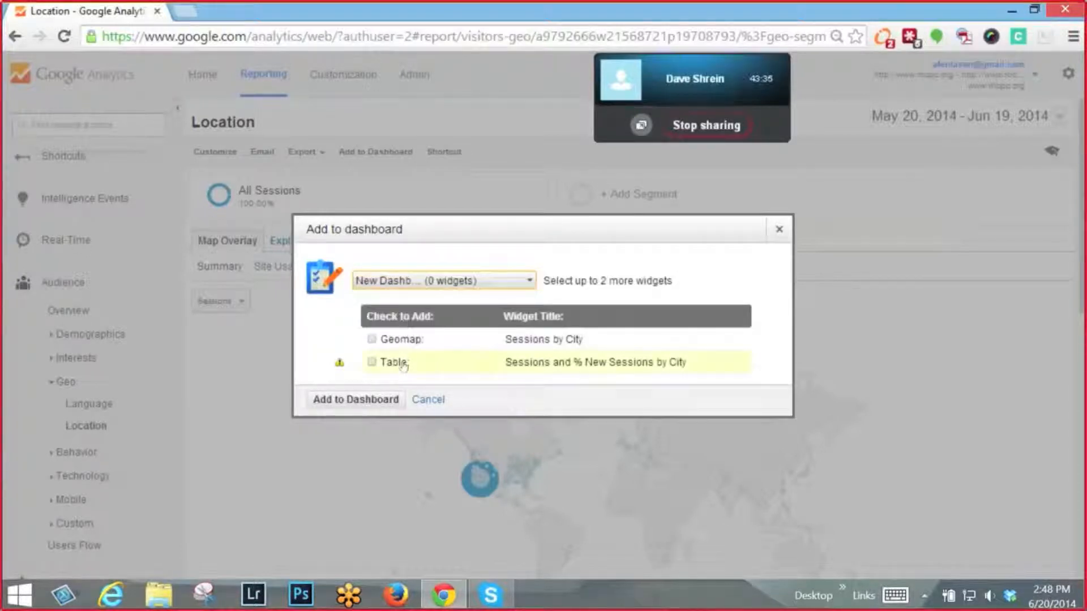
pyautogui.click(384, 365)
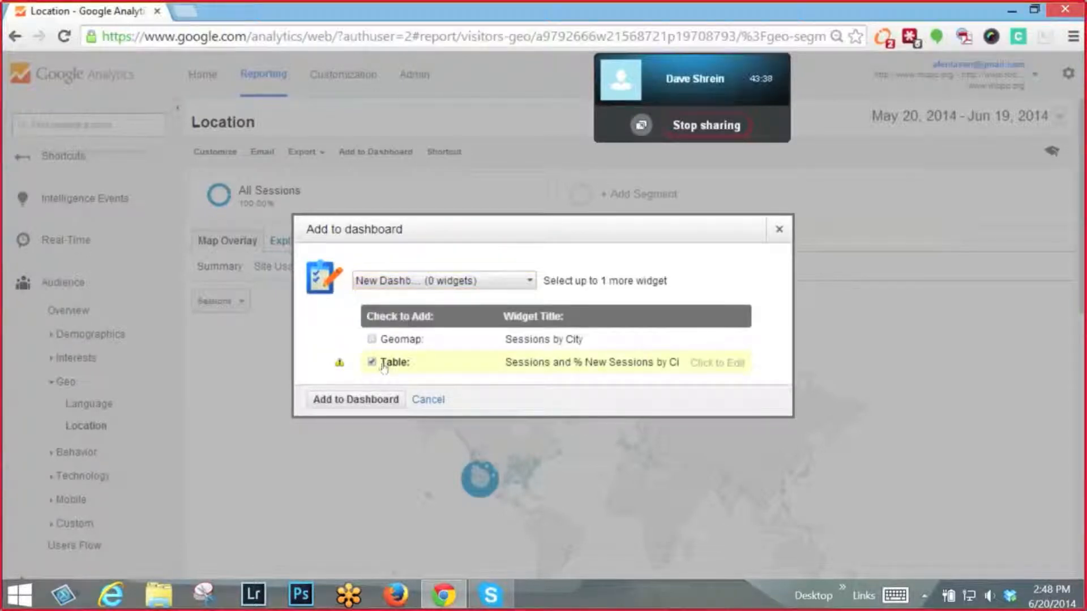
pyautogui.click(349, 402)
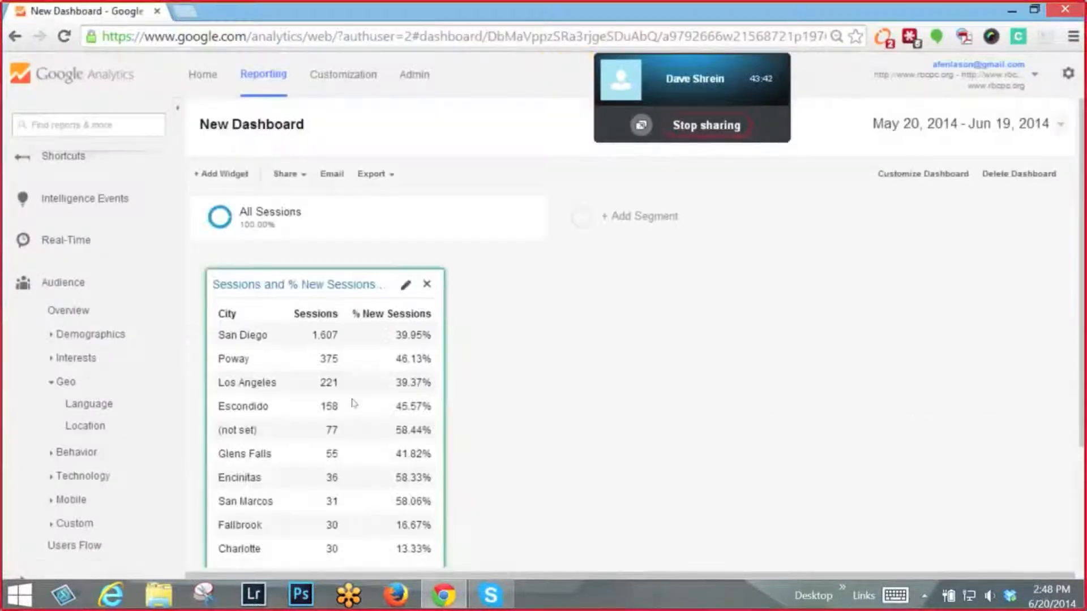
# - Look over the sessions-by-city table on the dashboard, and dismiss the new widget setup without adding anything
pyautogui.scroll(-3, 354, 403)
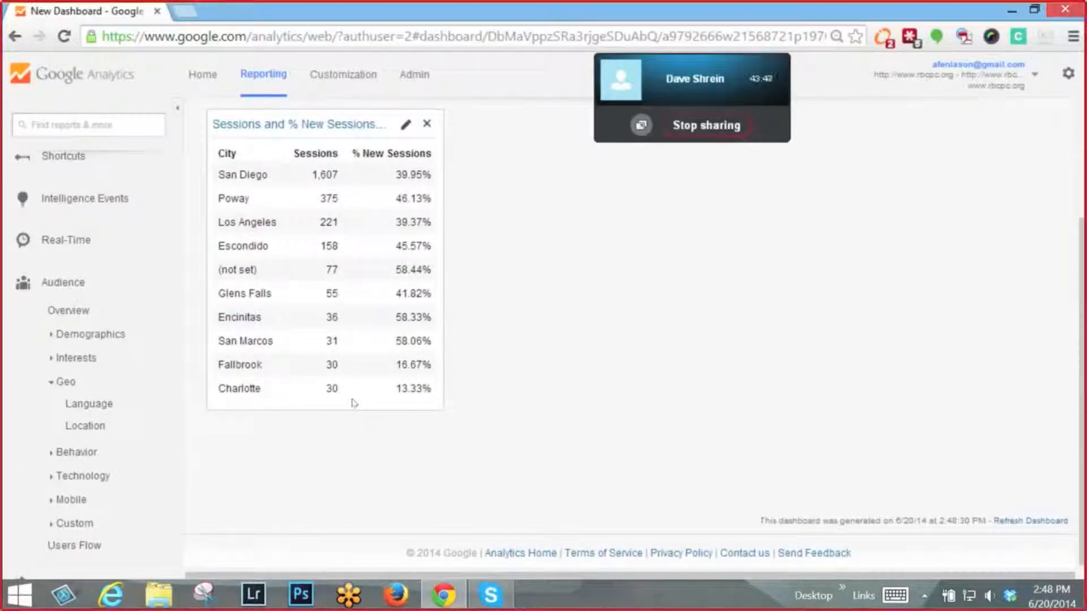
pyautogui.scroll(3, 354, 403)
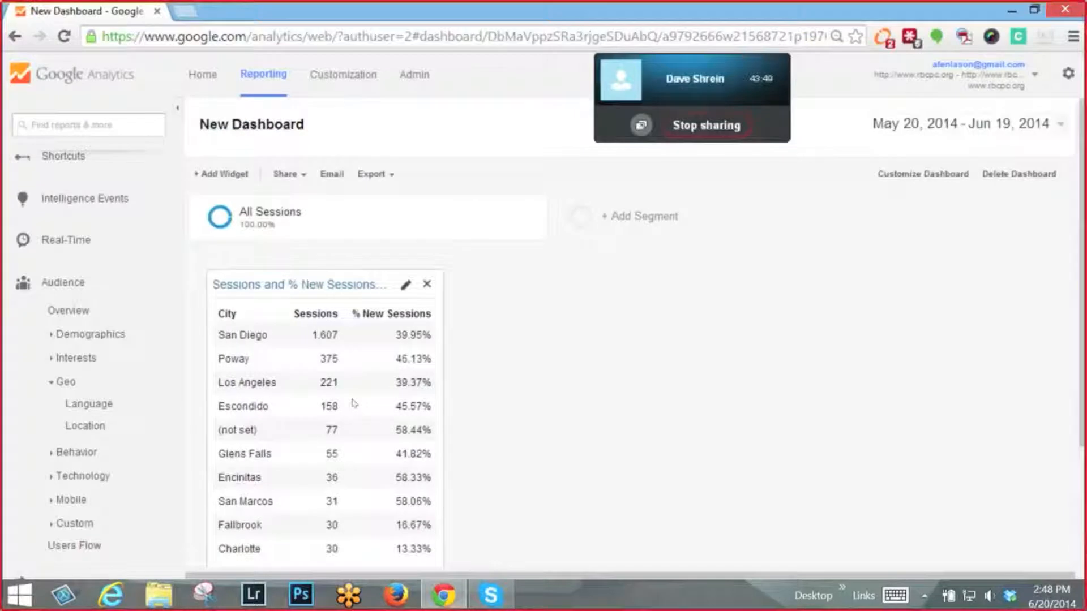
pyautogui.click(226, 176)
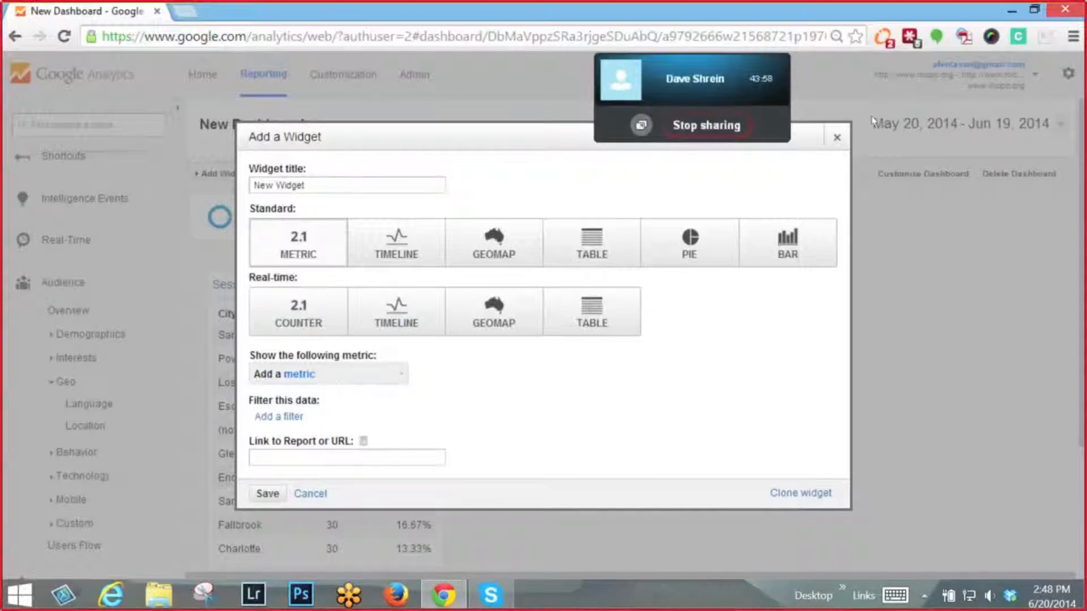
pyautogui.click(832, 138)
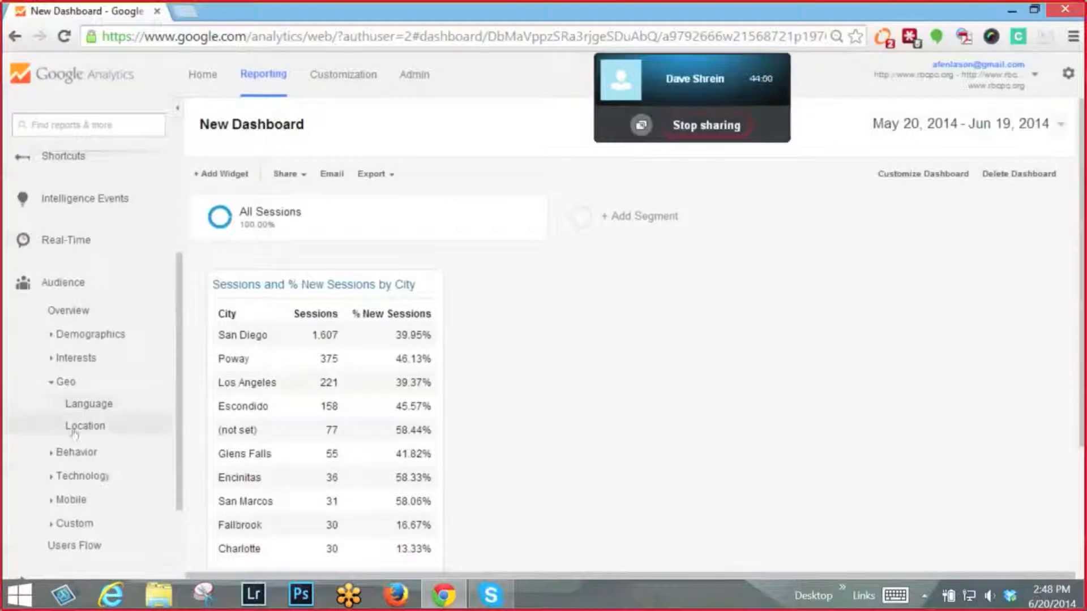
# - Open the Content Drilldown report in the Site Content group of the Behavior reports and review its page paths
pyautogui.scroll(-2, 80, 425)
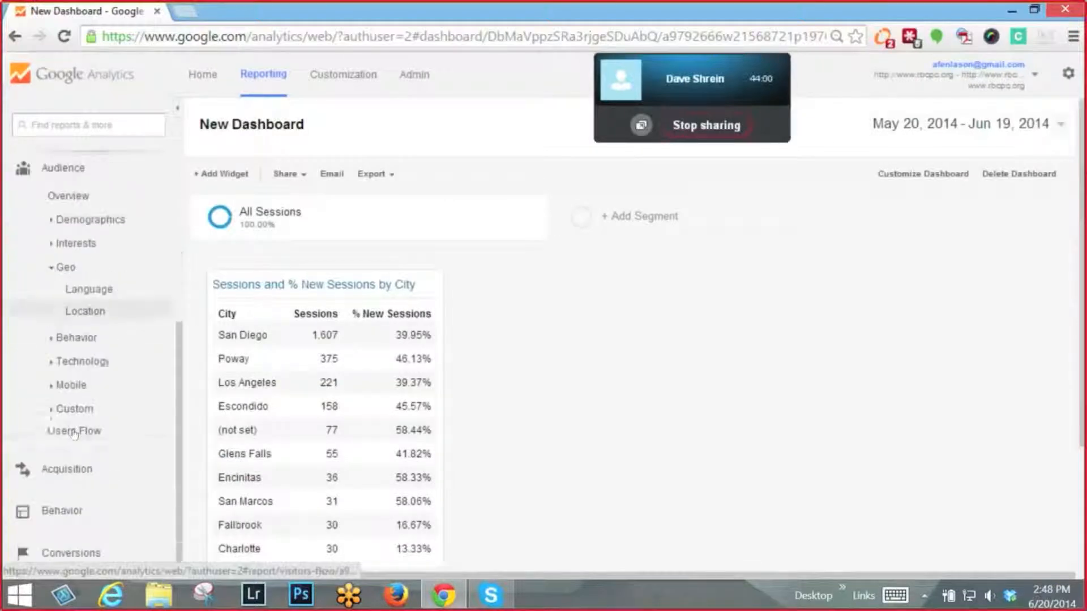
pyautogui.click(62, 511)
pyautogui.scroll(-3, 62, 517)
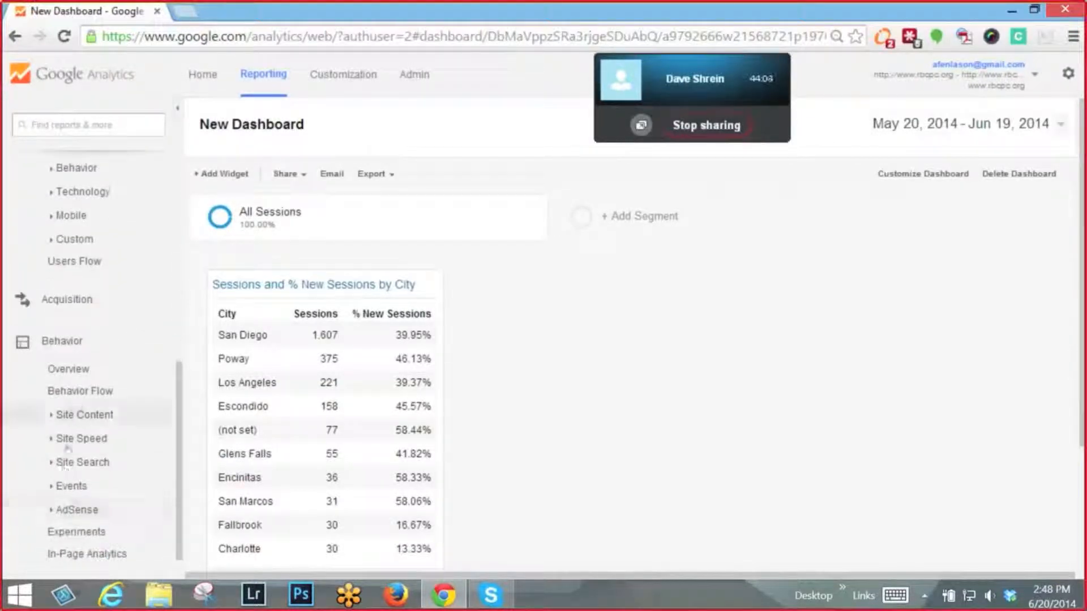
pyautogui.click(50, 414)
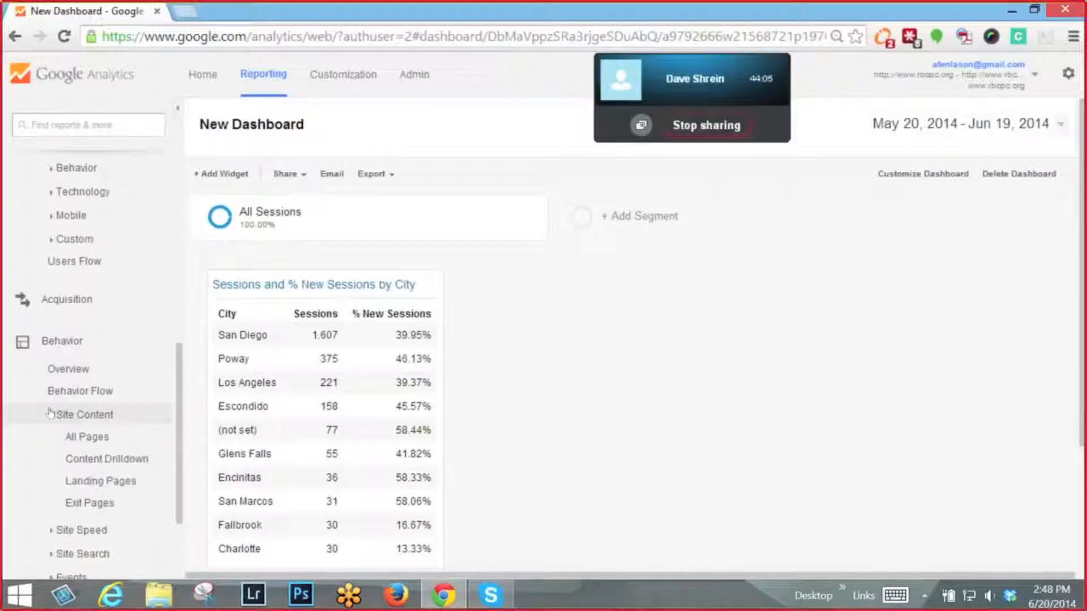
pyautogui.click(83, 461)
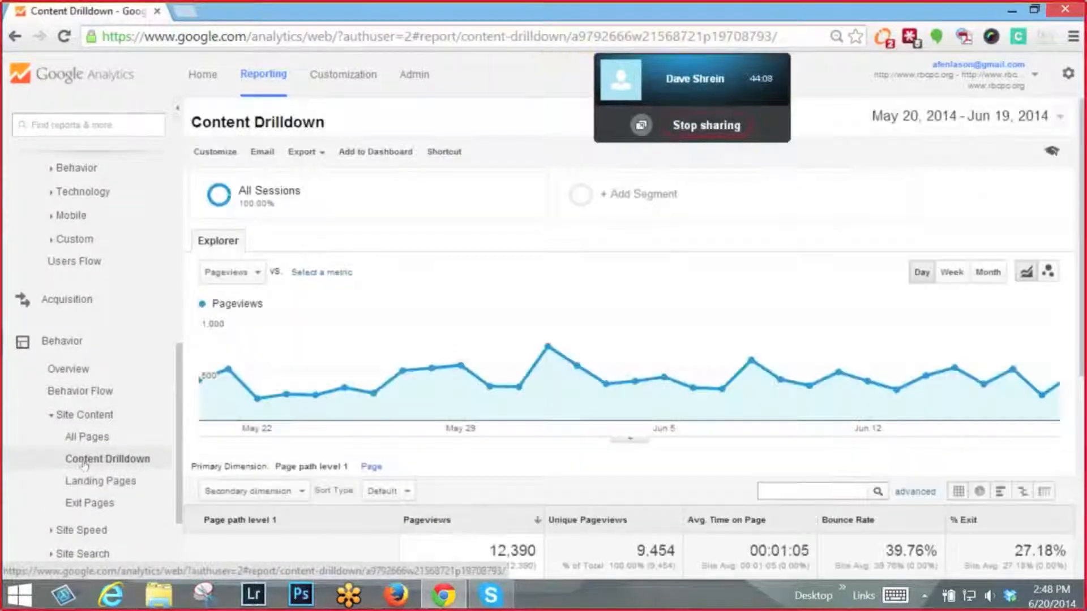
pyautogui.scroll(-6, 572, 566)
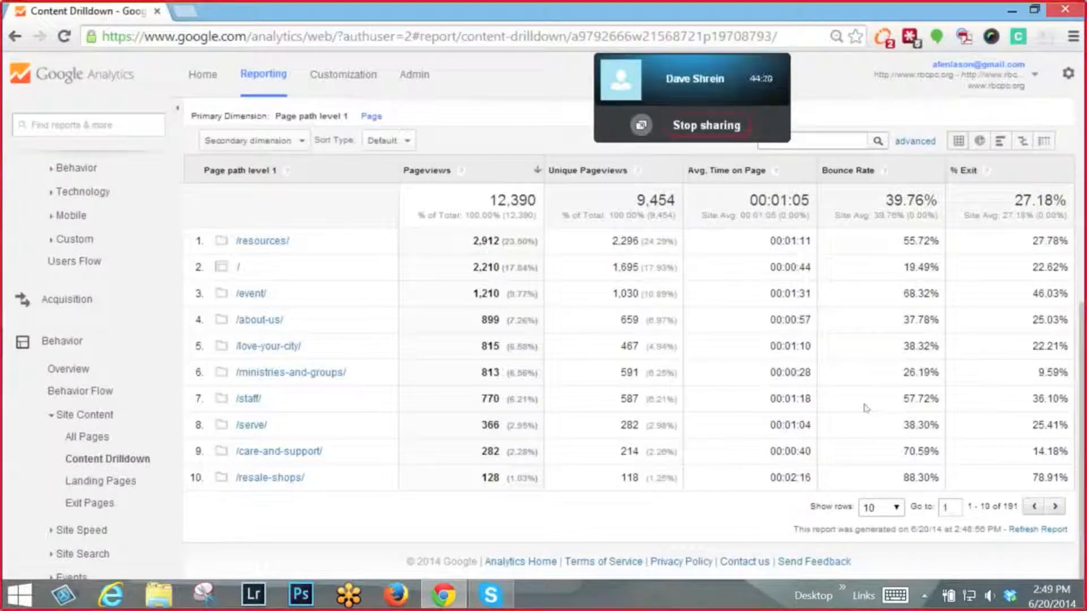
pyautogui.scroll(6, 864, 408)
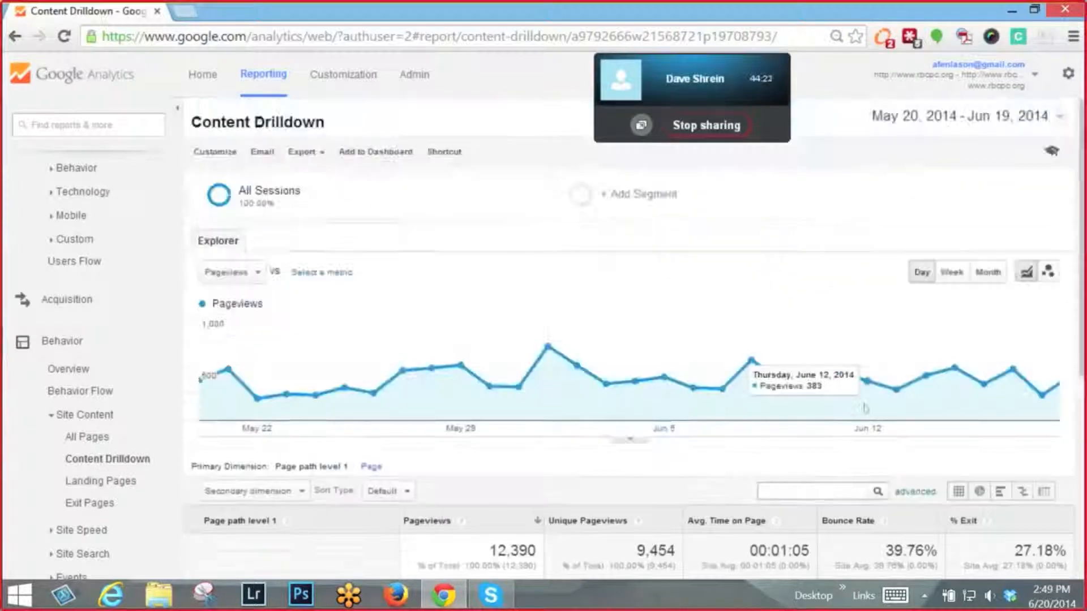
# - Add the report's Table widget of pageviews and unique pageviews by page path to the existing New Dashboard with one widget
pyautogui.click(376, 152)
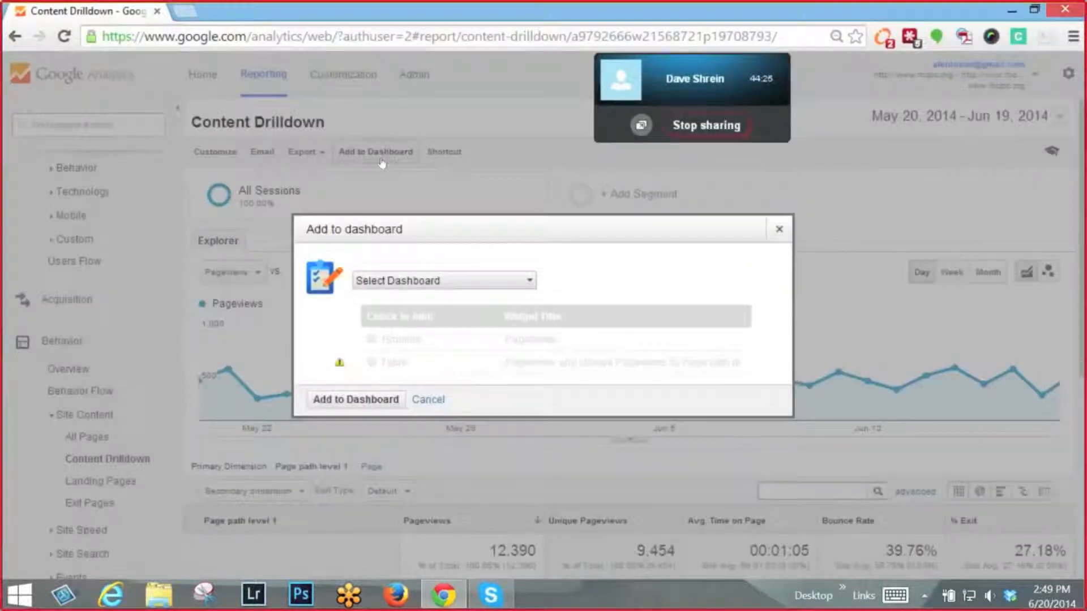
pyautogui.click(402, 280)
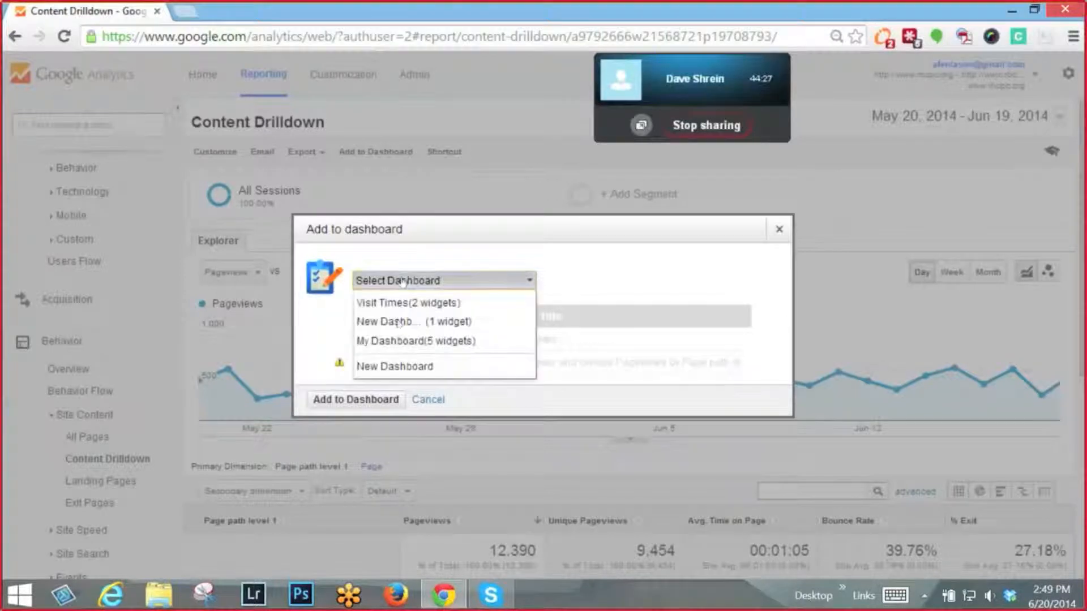
pyautogui.click(395, 367)
pyautogui.click(461, 281)
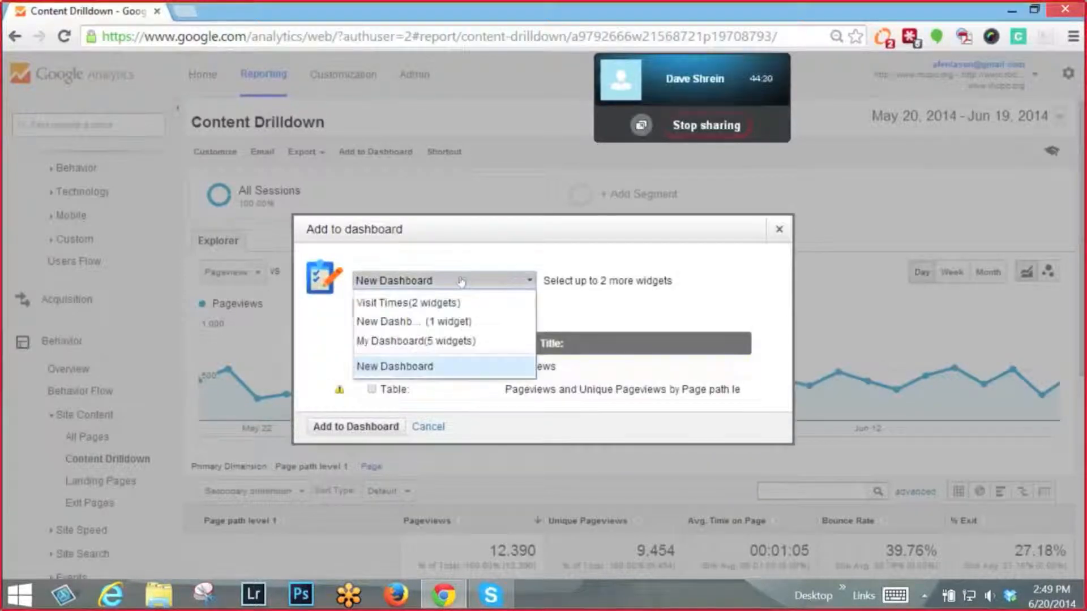
pyautogui.click(442, 321)
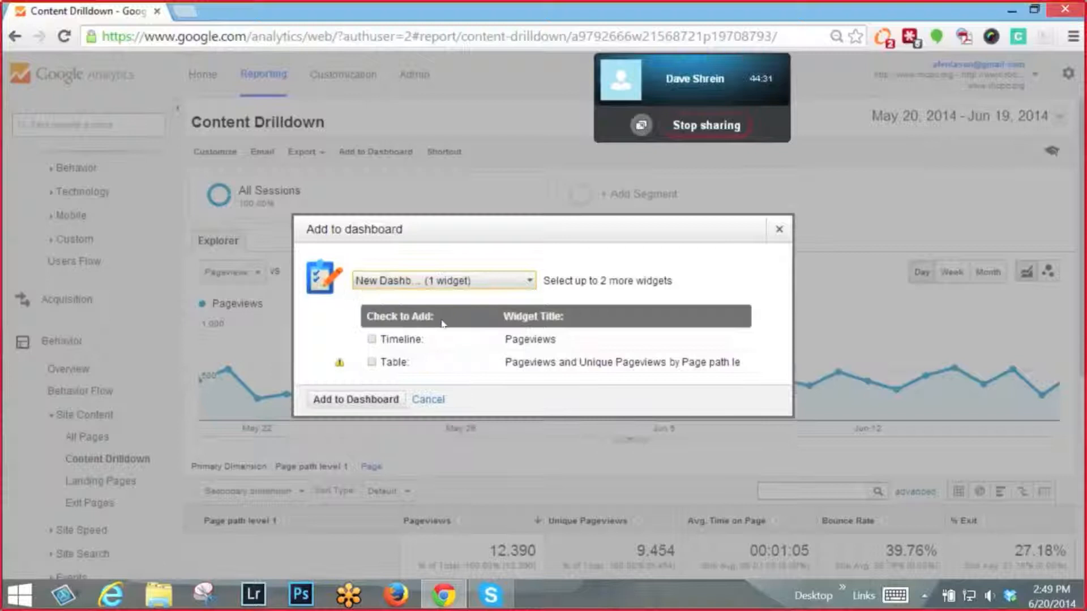
pyautogui.click(370, 363)
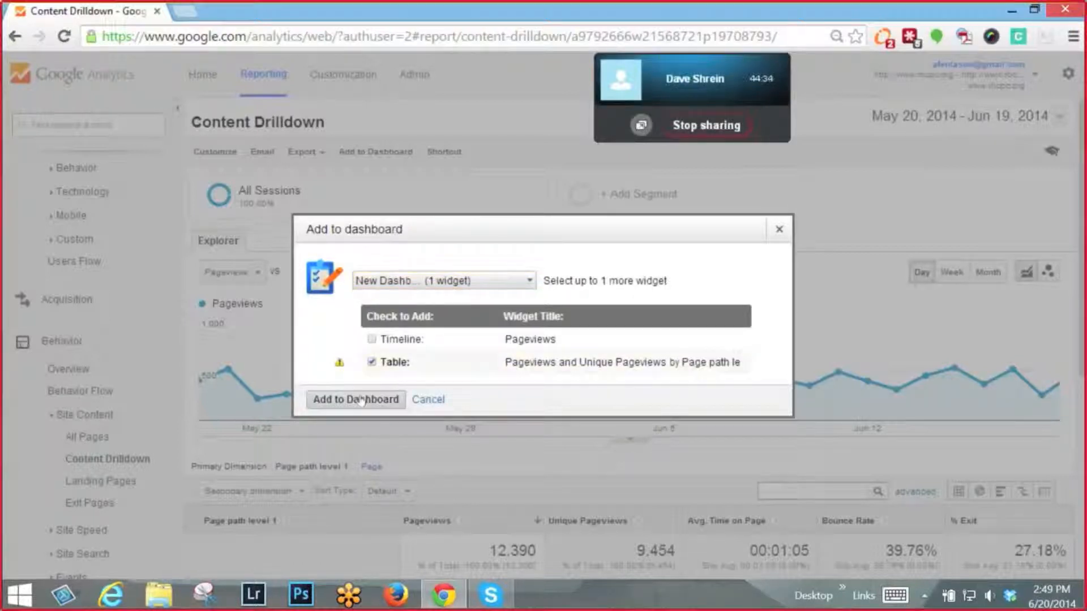
pyautogui.click(361, 400)
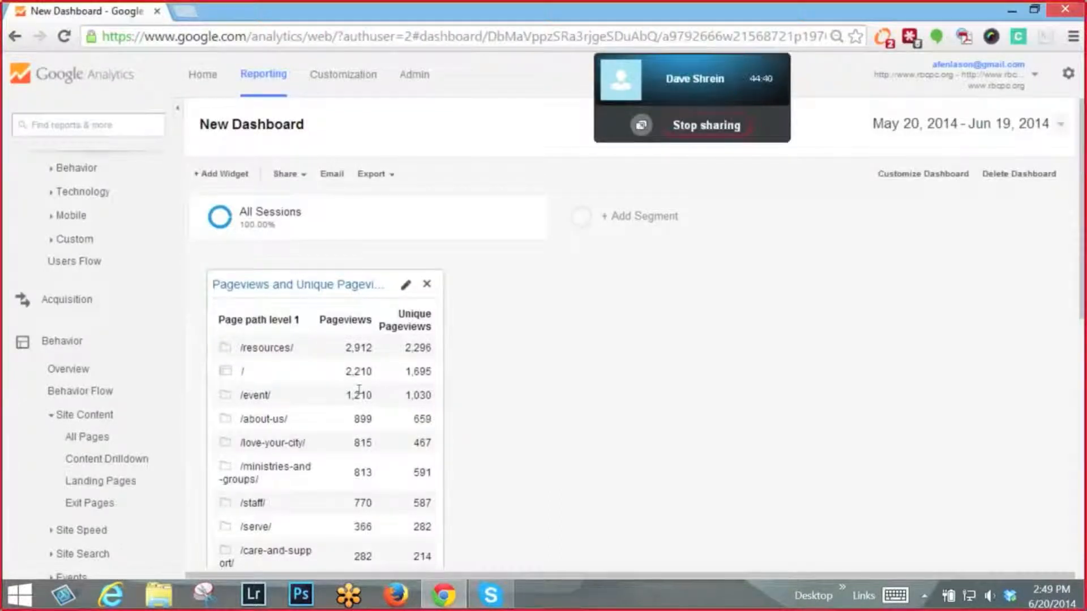
# - Move the "Sessions and % New Sessions by City" widget to the second column, beside the pageviews widget
pyautogui.scroll(-6, 359, 391)
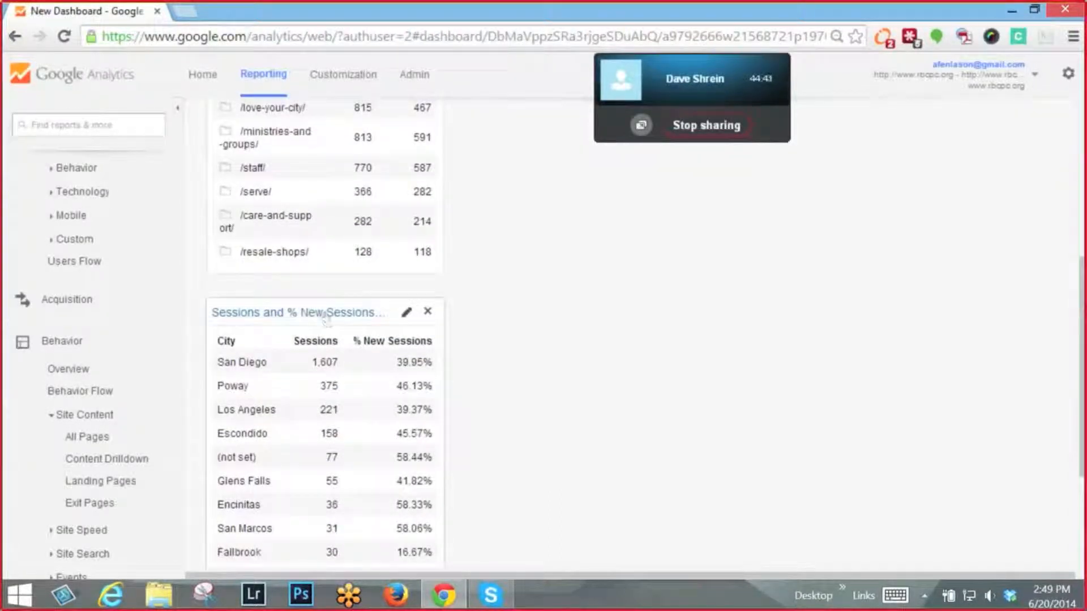
pyautogui.moveTo(326, 318); pyautogui.dragTo(576, 88)
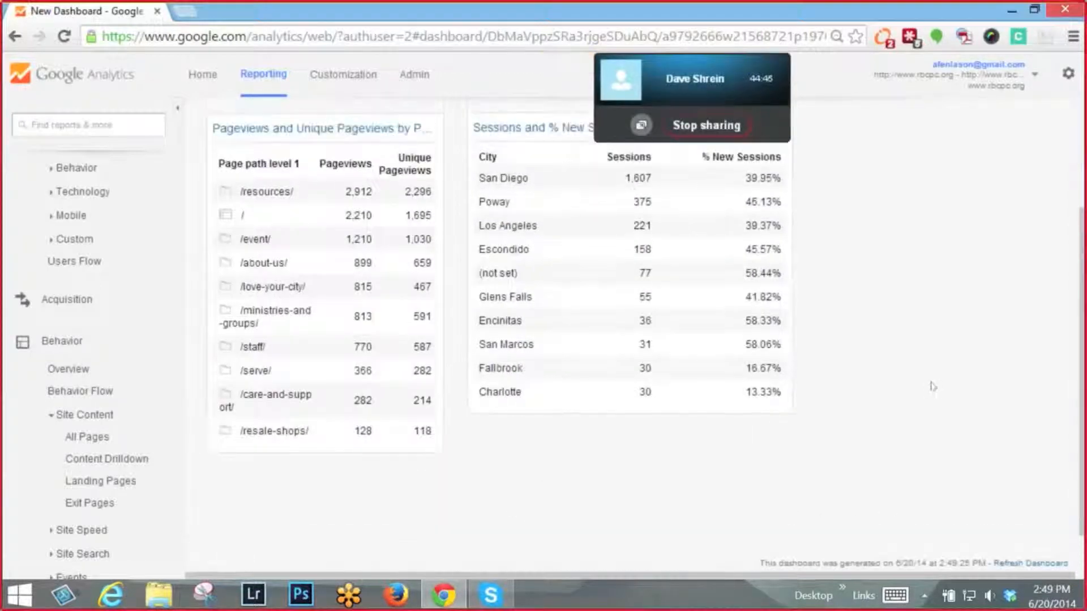
pyautogui.scroll(2, 933, 387)
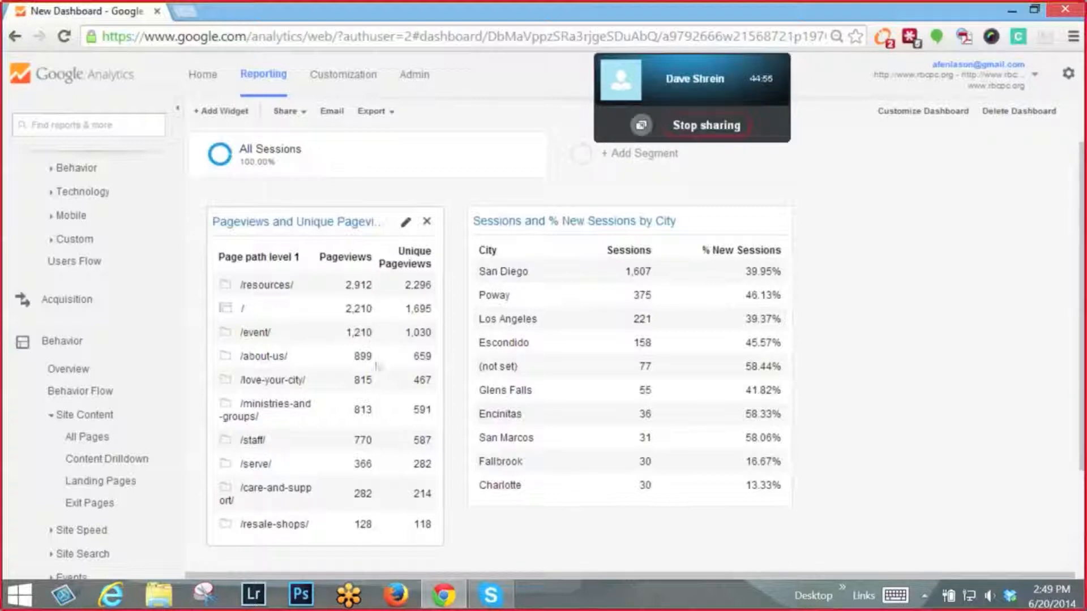
# - Replace the Pageviews column of the page path table widget with Bounce Rate and save the widget
pyautogui.click(401, 227)
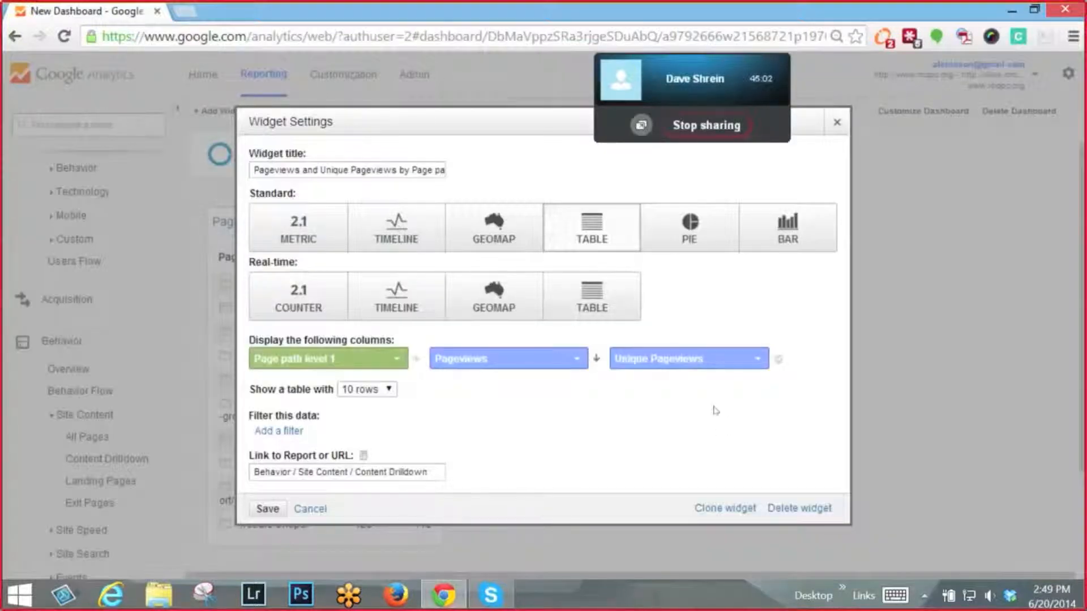
pyautogui.click(547, 366)
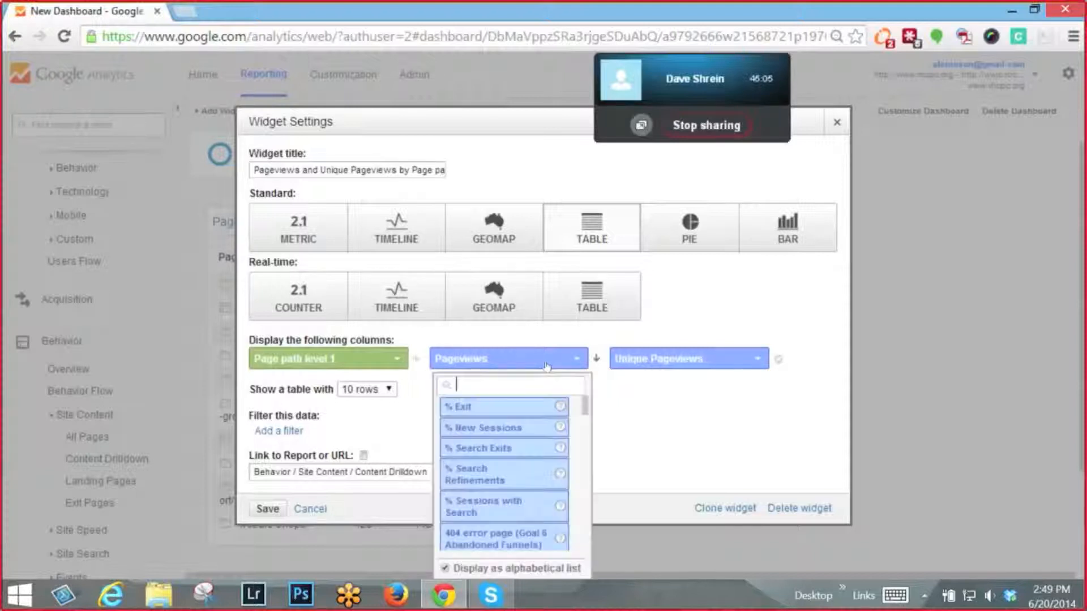
pyautogui.write('bo')
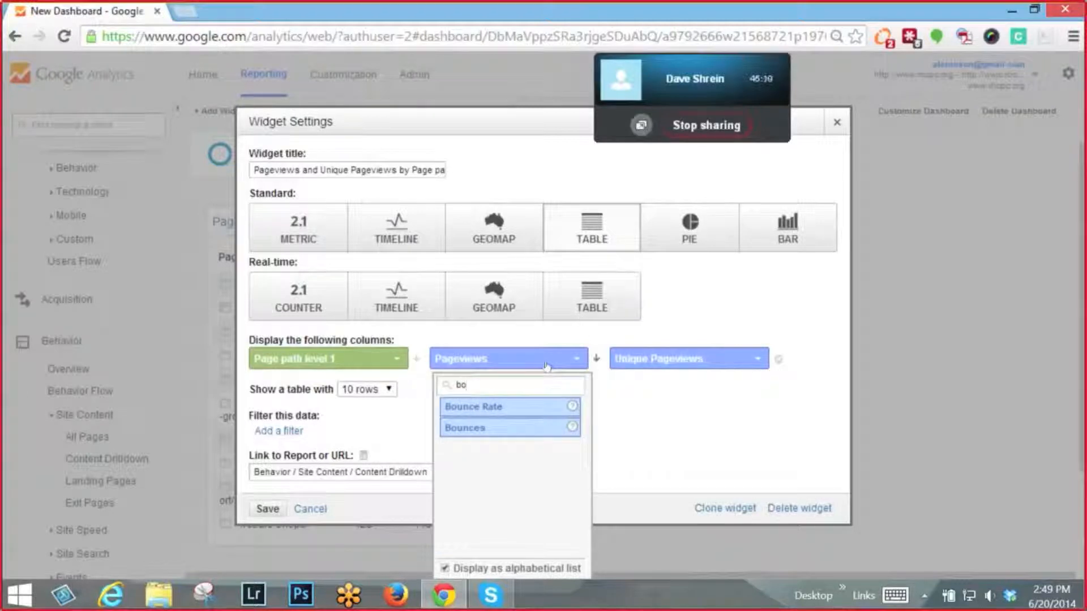
pyautogui.click(527, 412)
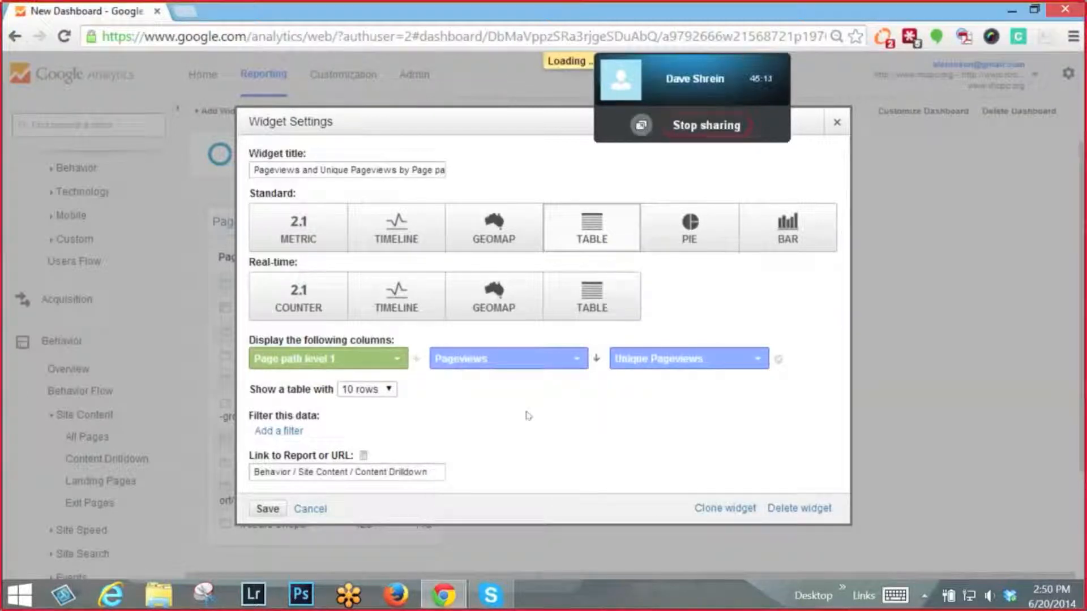
pyautogui.click(258, 510)
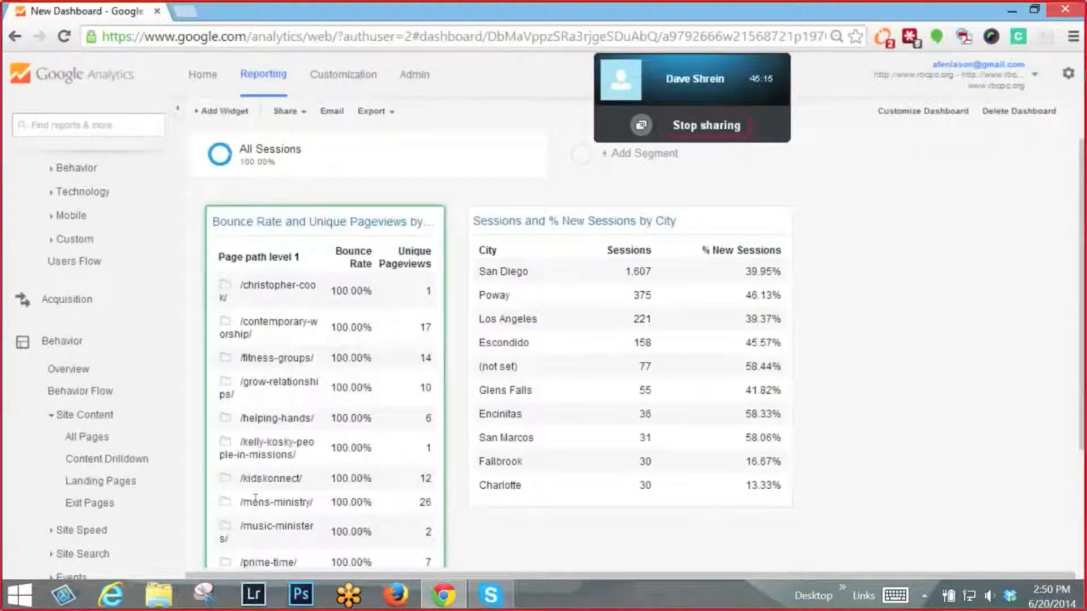
# - Reopen the page path widget's settings, change it to a standard Metric widget and set its metric to % New Sessions
pyautogui.scroll(-3, 256, 500)
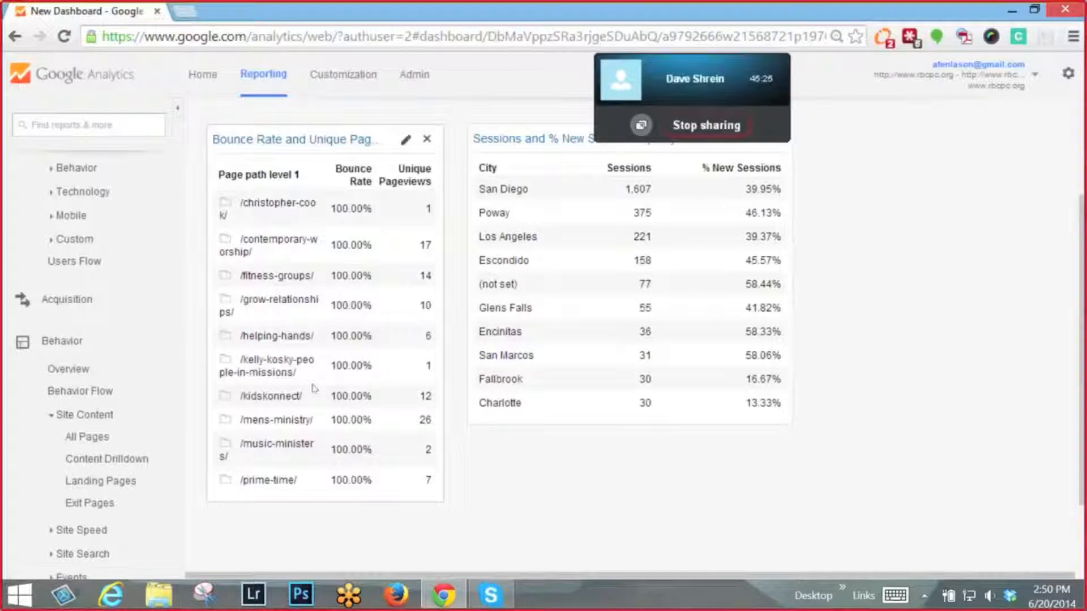
pyautogui.click(405, 141)
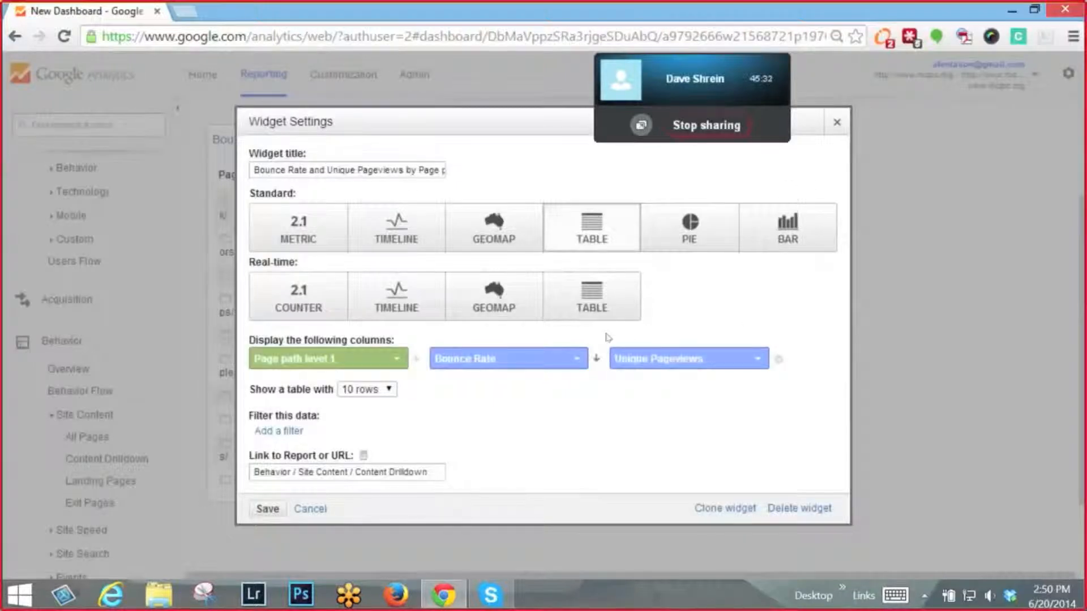
pyautogui.click(346, 357)
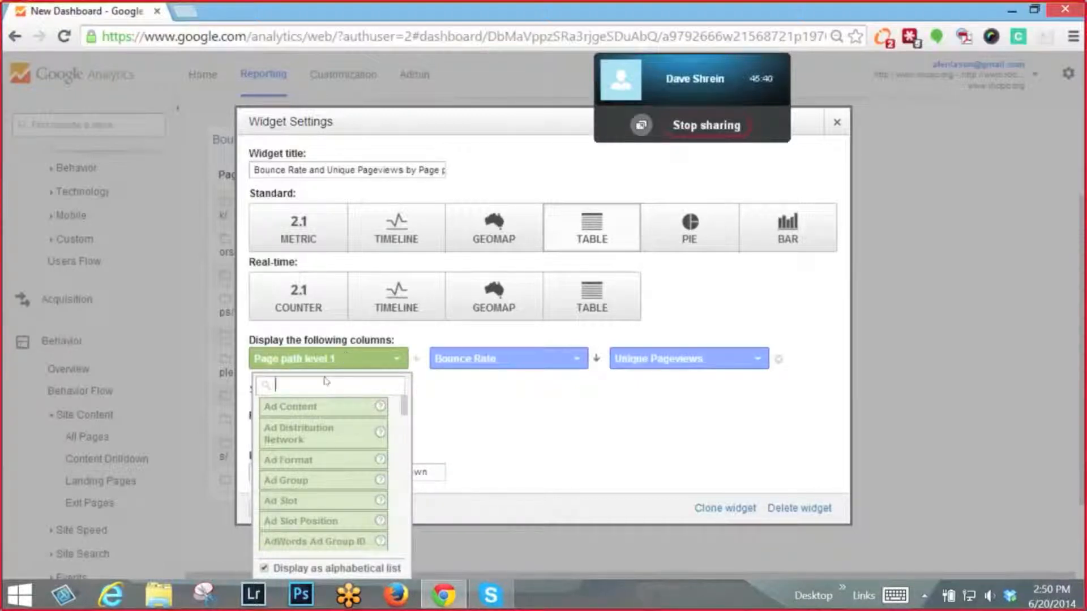
pyautogui.click(298, 222)
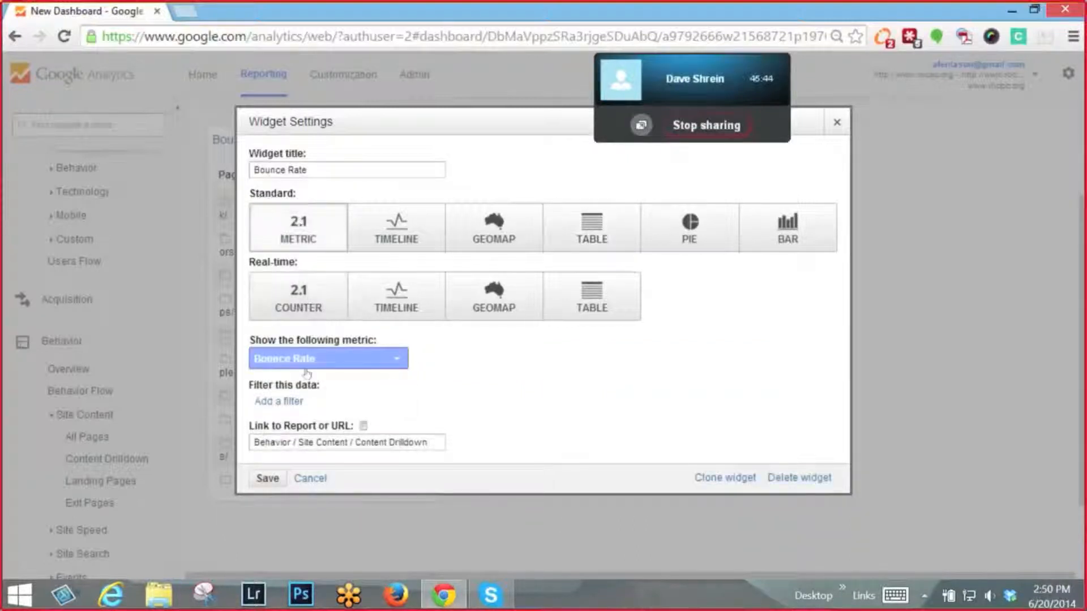
pyautogui.click(308, 359)
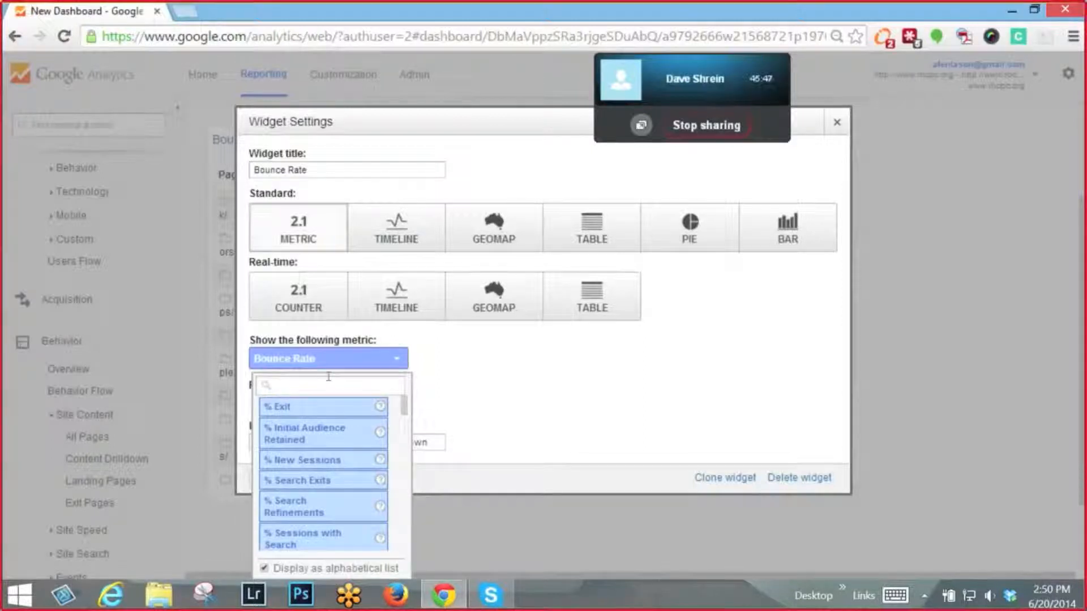
pyautogui.click(331, 460)
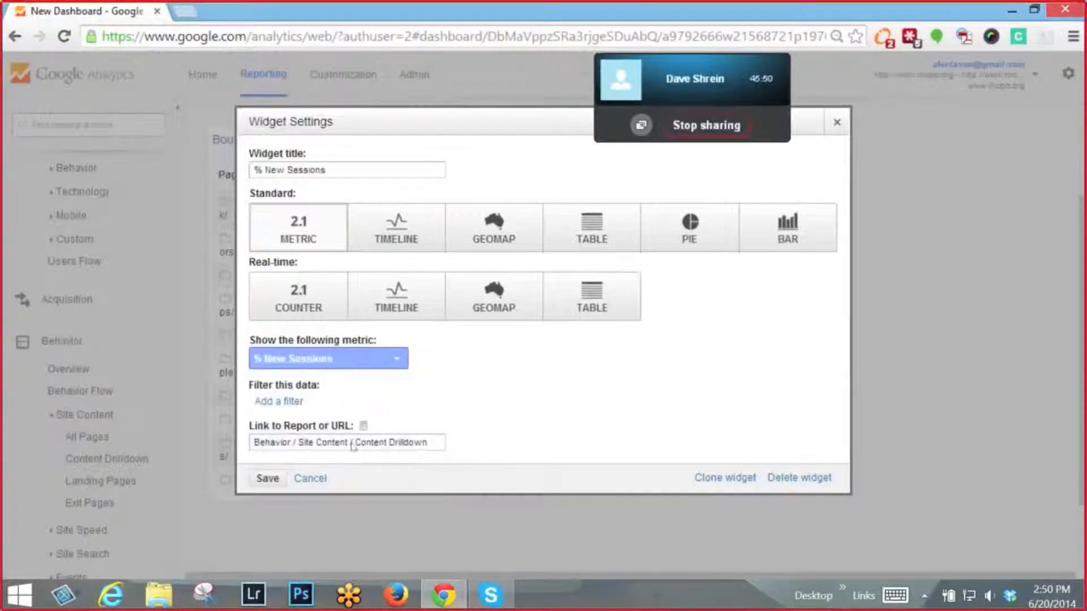
# - Filter the % New Sessions widget to only show Social Source Referral containing "yes" and save the widget
pyautogui.click(290, 403)
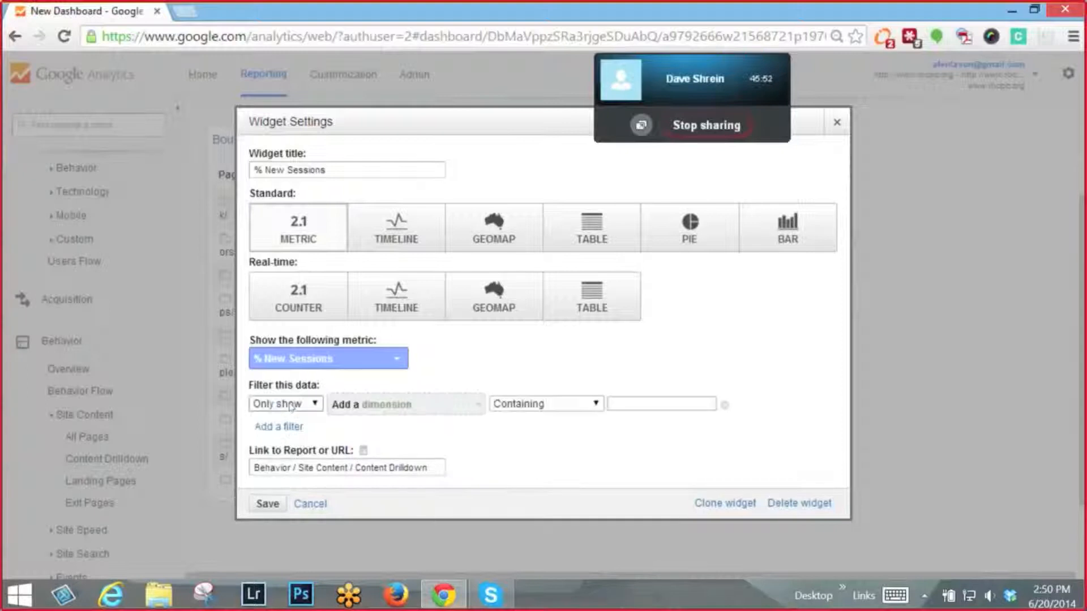
pyautogui.click(371, 404)
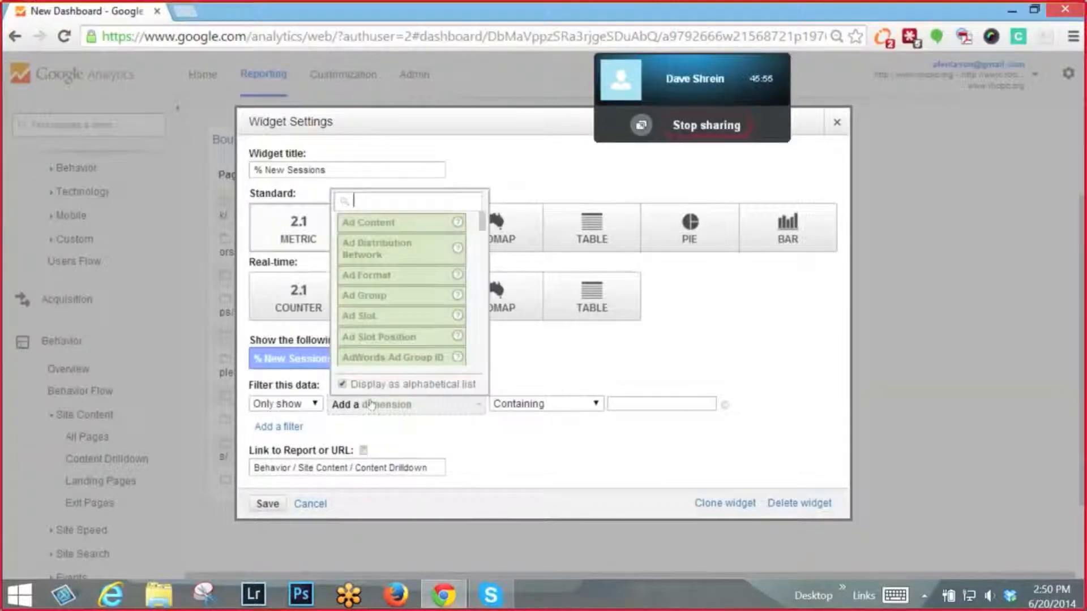
pyautogui.write('soc')
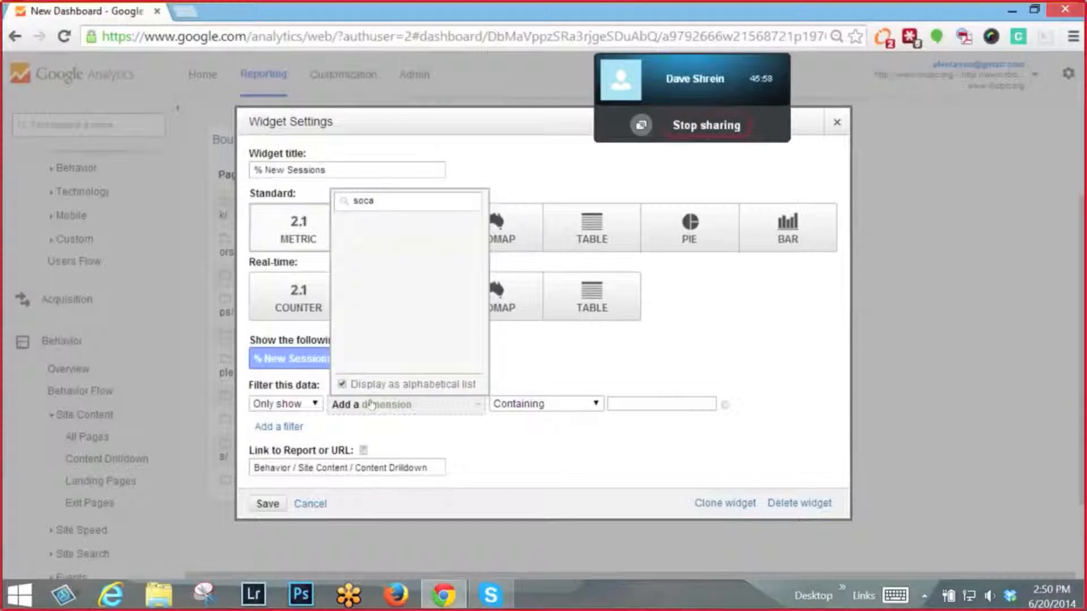
pyautogui.write('ial')
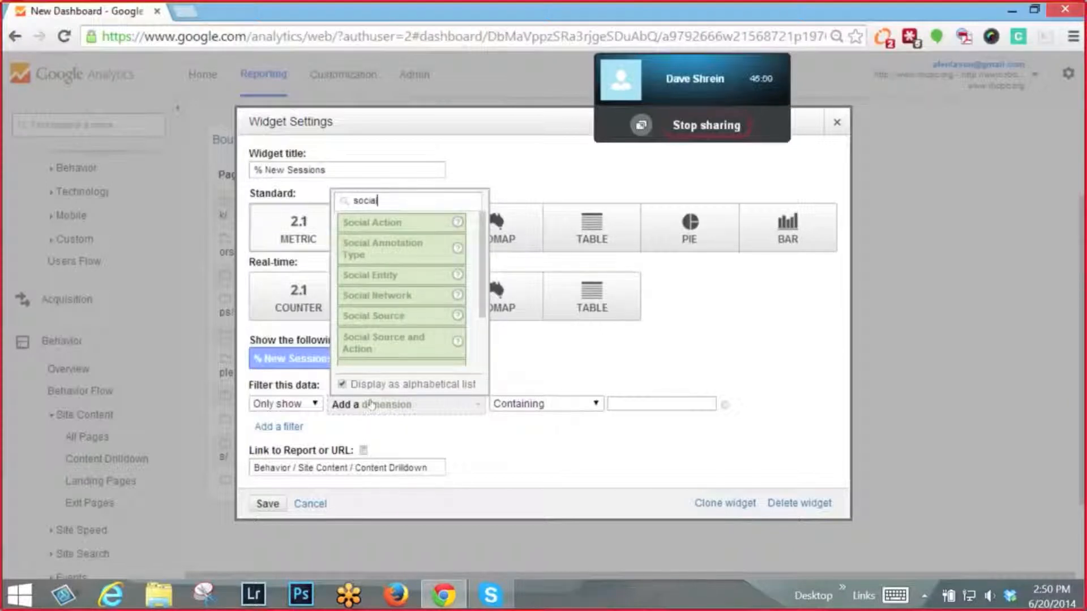
pyautogui.scroll(-1, 405, 357)
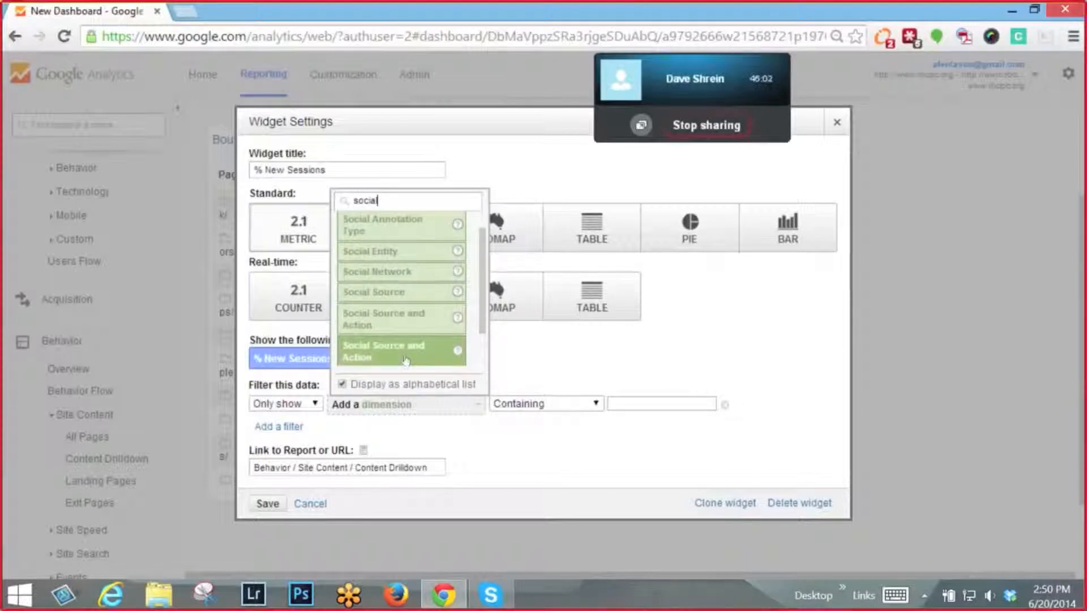
pyautogui.scroll(-2, 404, 351)
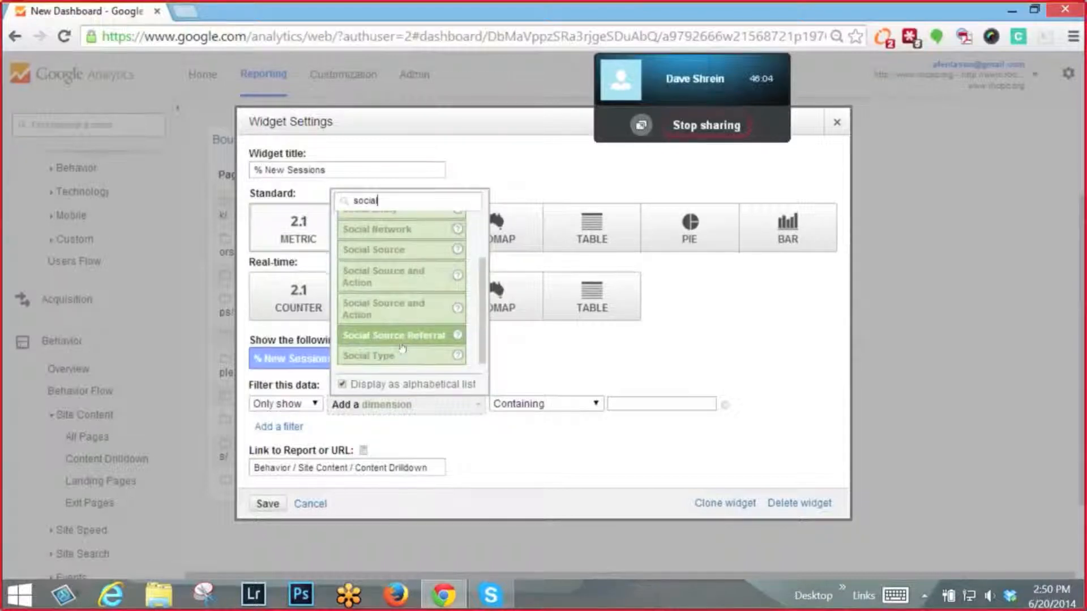
pyautogui.click(399, 340)
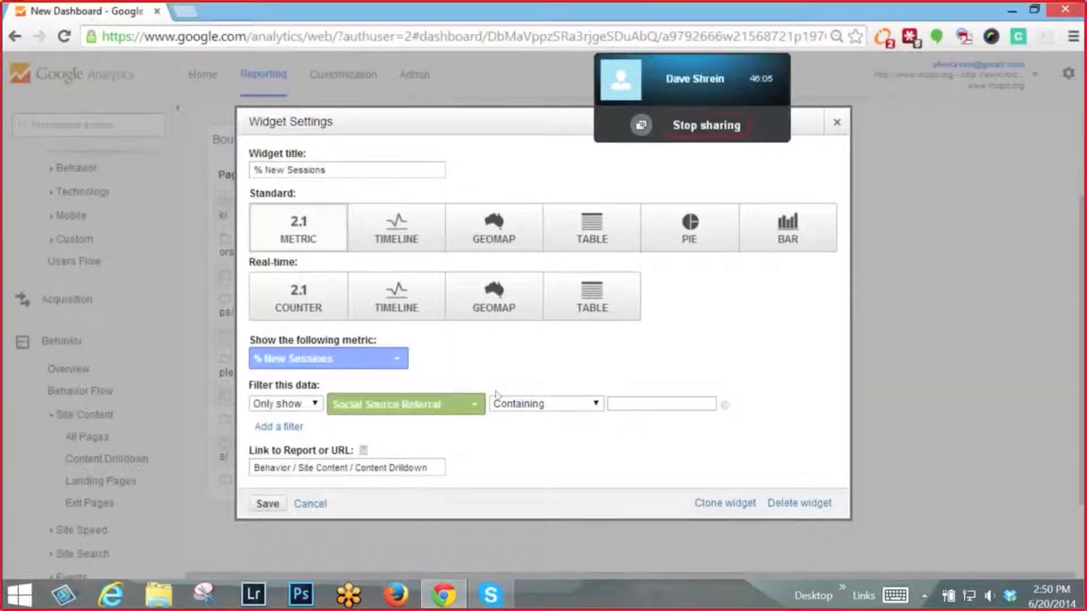
pyautogui.click(631, 395)
pyautogui.write('yes')
pyautogui.click(268, 504)
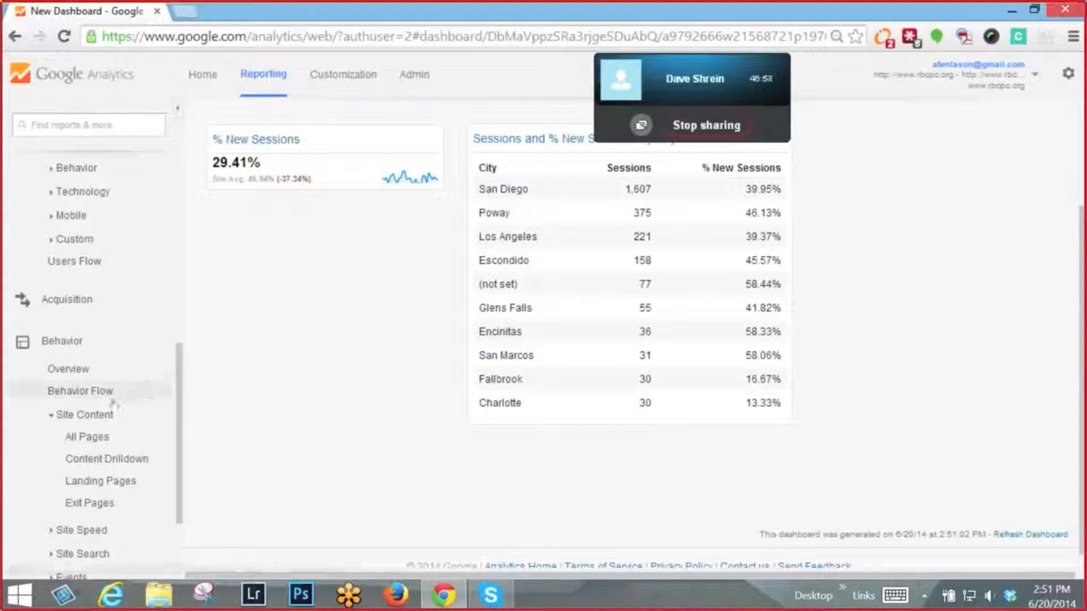
# - Open the Network Referrals report in the Social section of the Acquisition reports
pyautogui.scroll(-2, 115, 403)
pyautogui.scroll(-1, 115, 404)
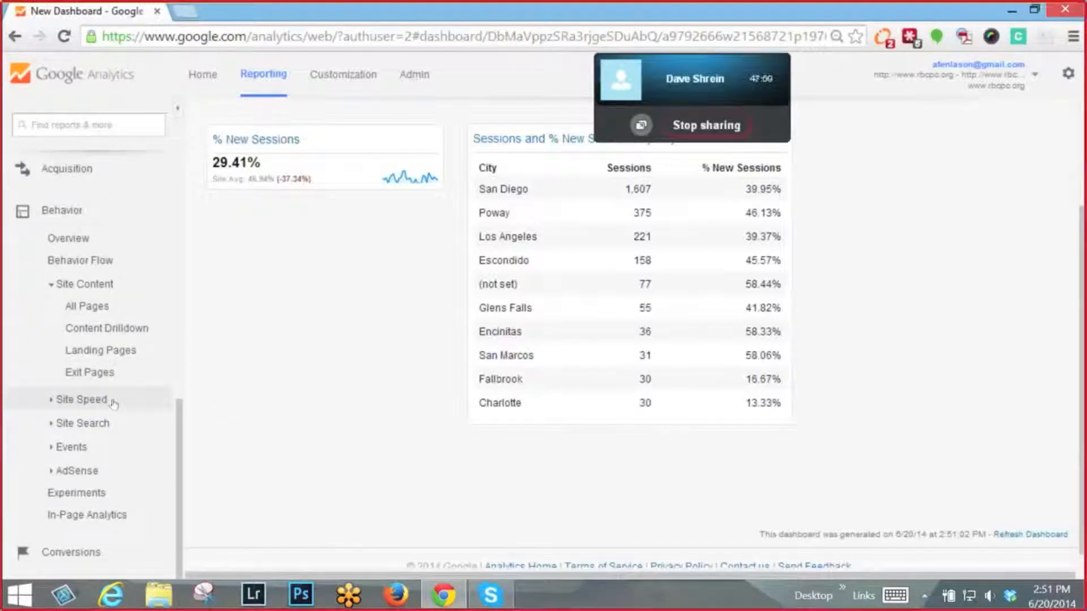
pyautogui.scroll(5, 114, 403)
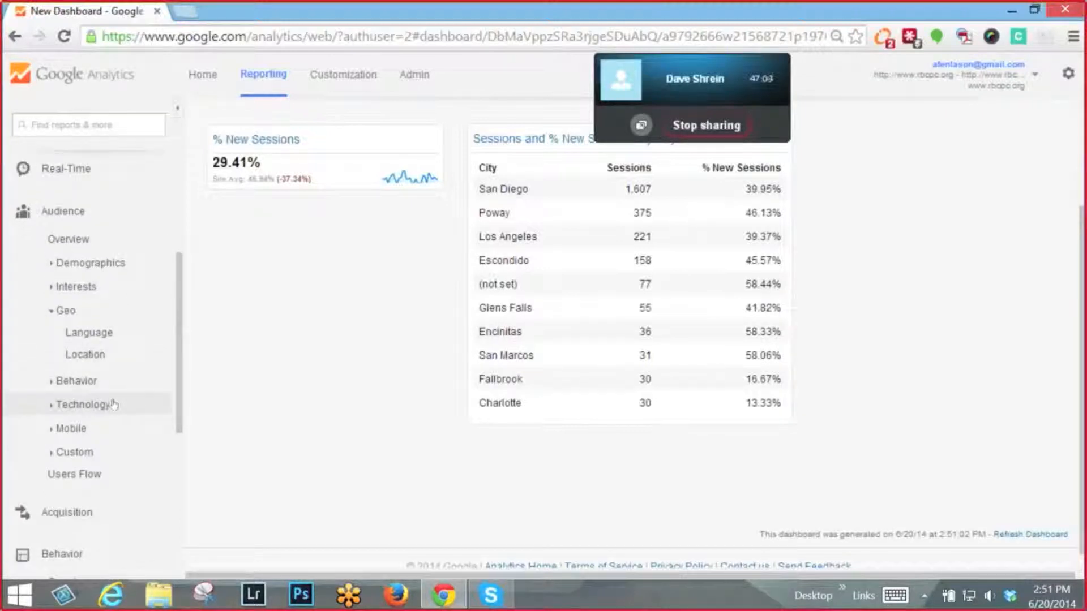
pyautogui.scroll(-1, 112, 402)
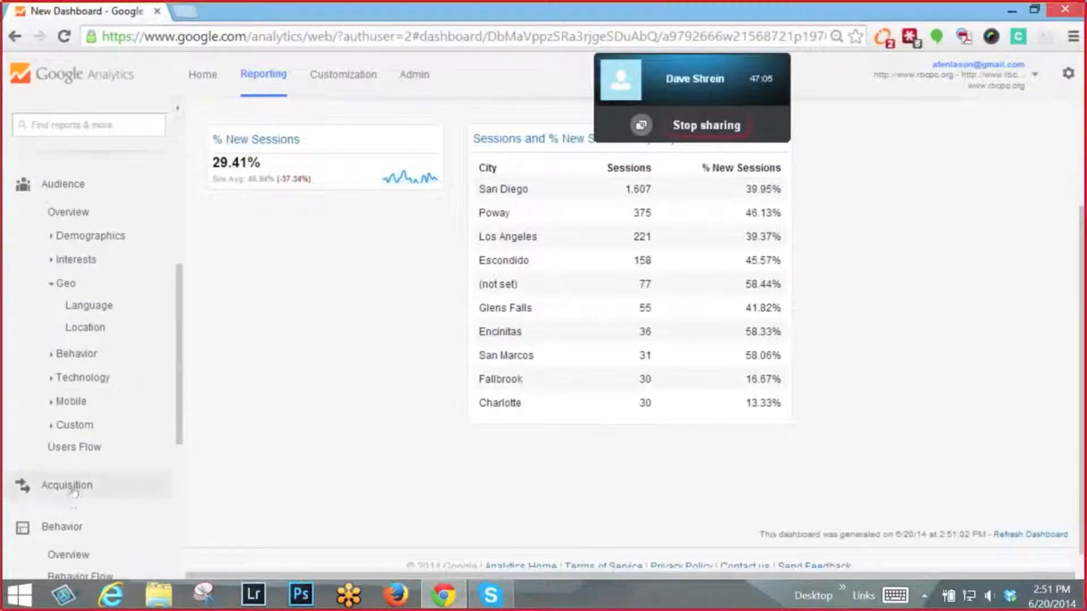
pyautogui.click(67, 485)
pyautogui.scroll(-5, 74, 492)
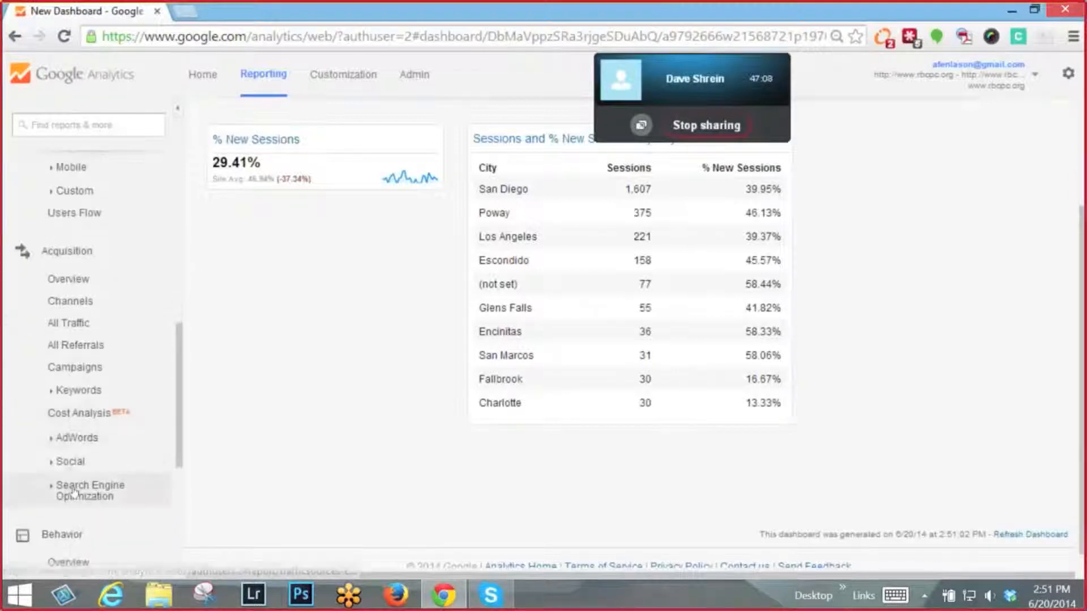
pyautogui.click(65, 461)
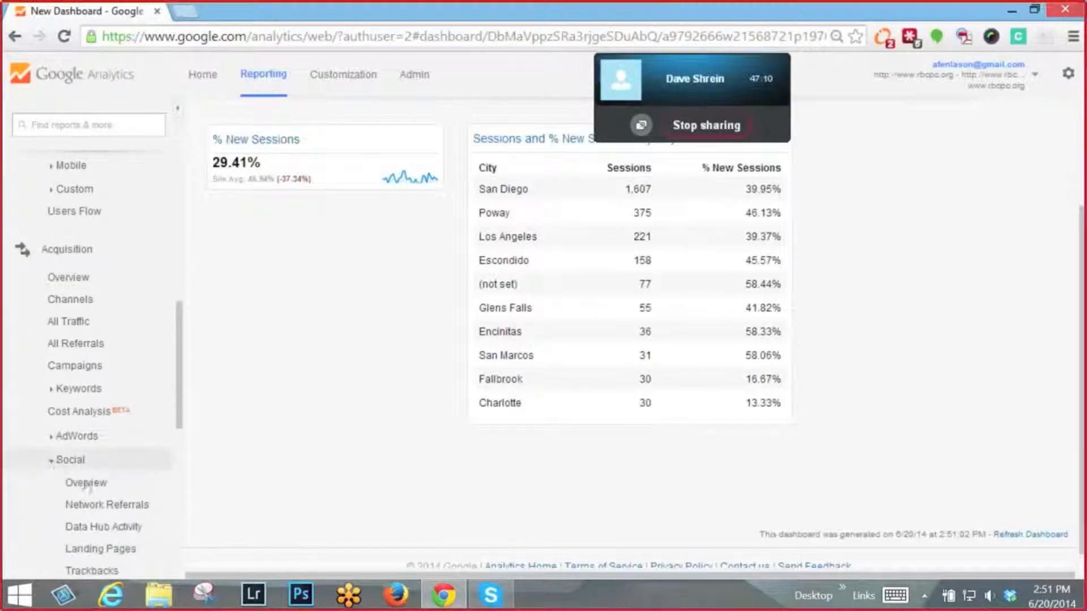
pyautogui.scroll(-2, 93, 486)
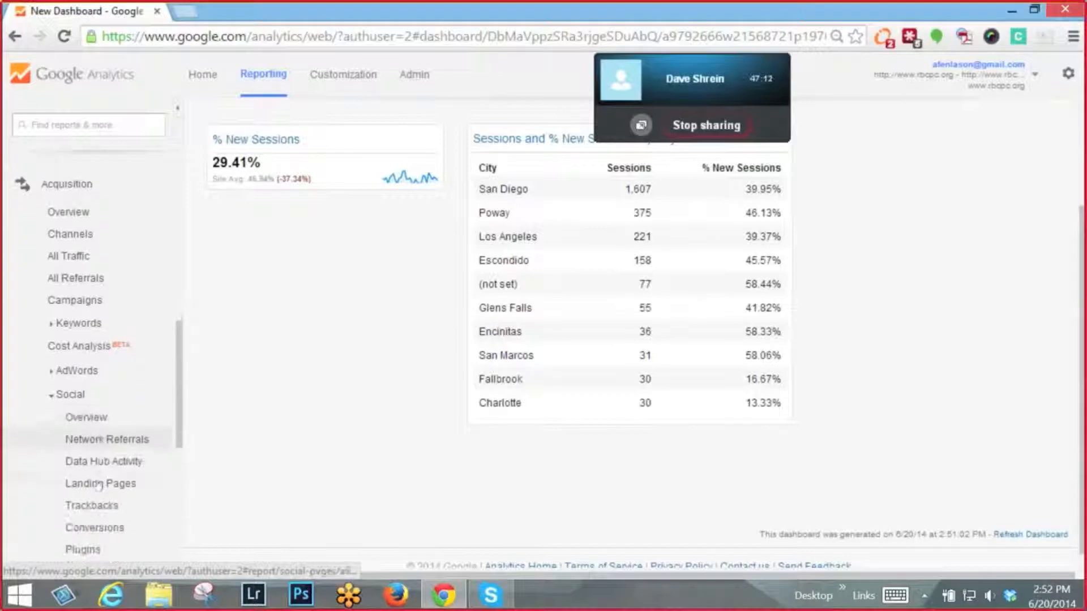
pyautogui.scroll(-1, 99, 486)
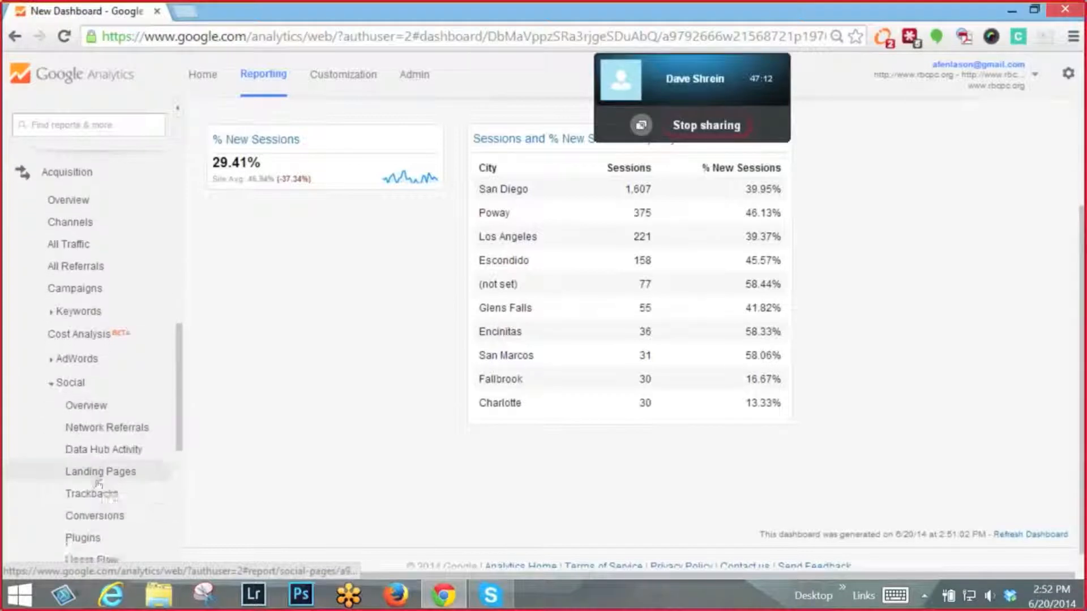
pyautogui.click(116, 429)
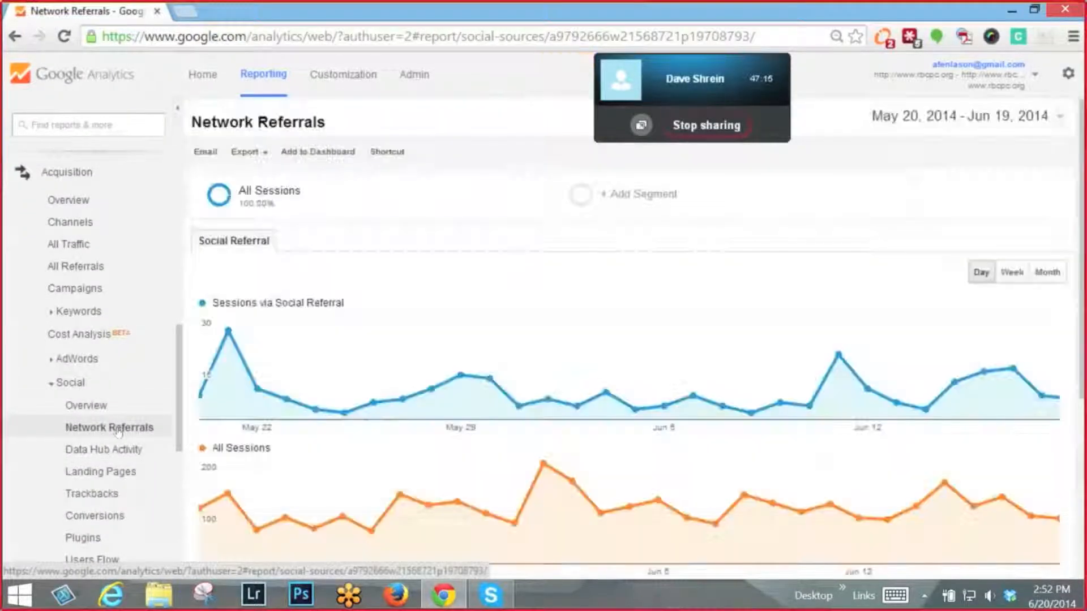
# - Add the report's "Sessions and Pageviews by Social Network" Table widget to the existing New Dashboard with two widgets
pyautogui.scroll(-5, 374, 478)
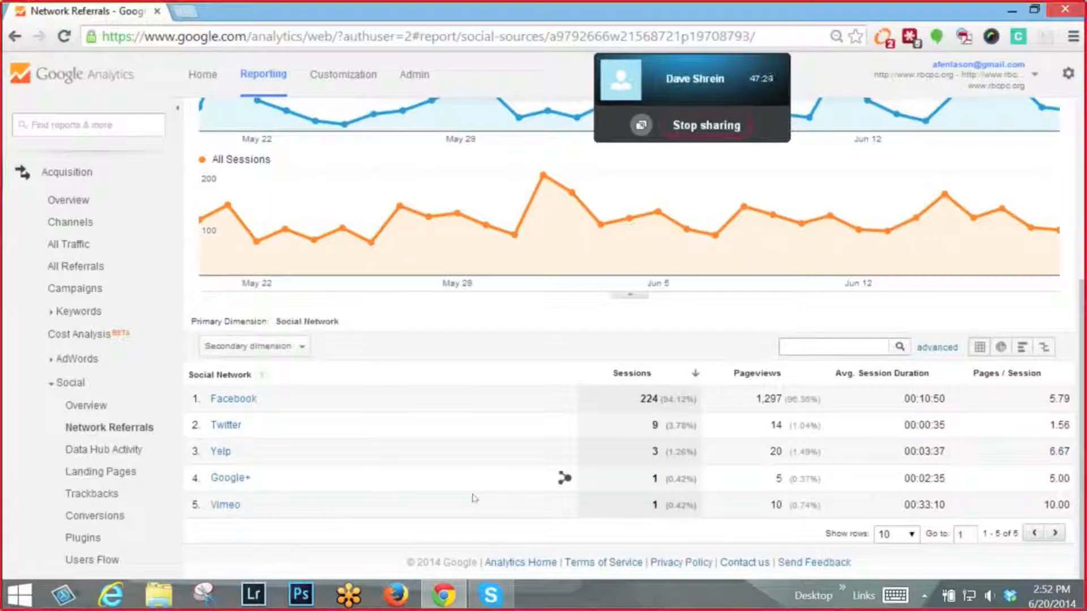
pyautogui.scroll(5, 475, 498)
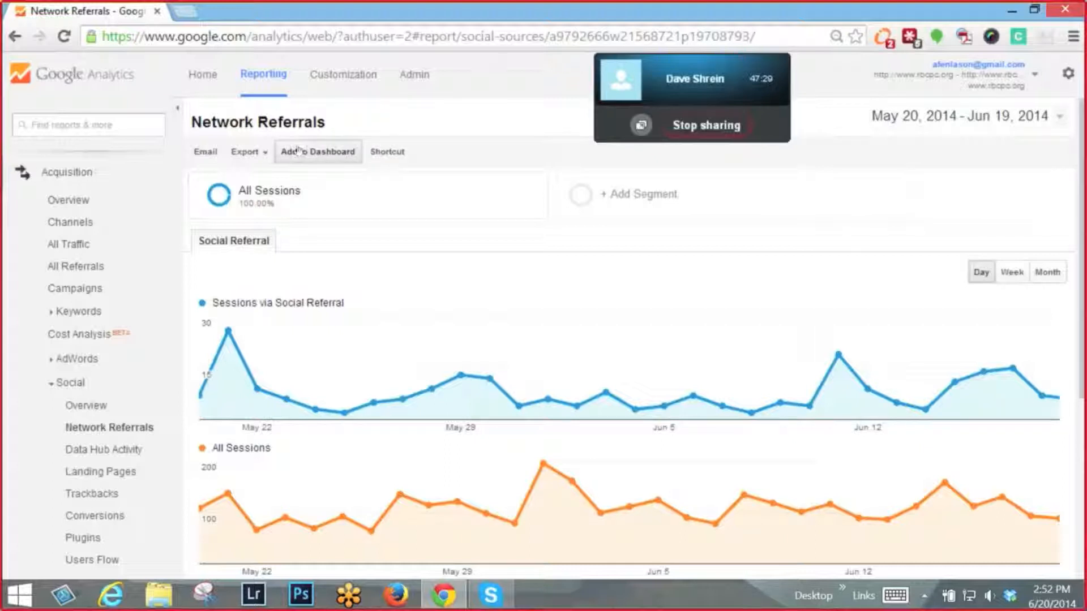
pyautogui.click(300, 152)
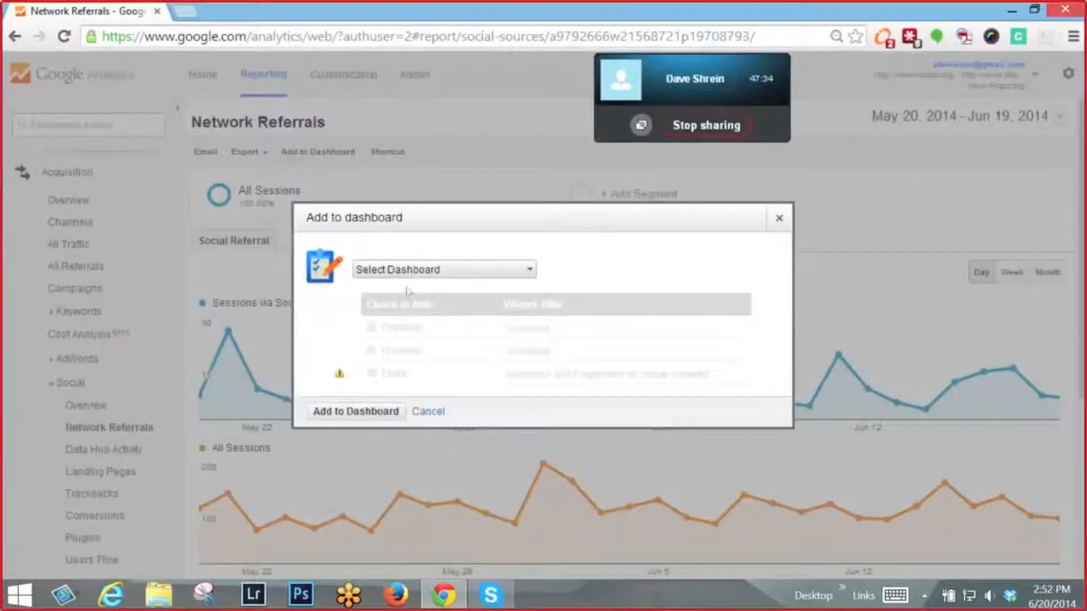
pyautogui.click(415, 274)
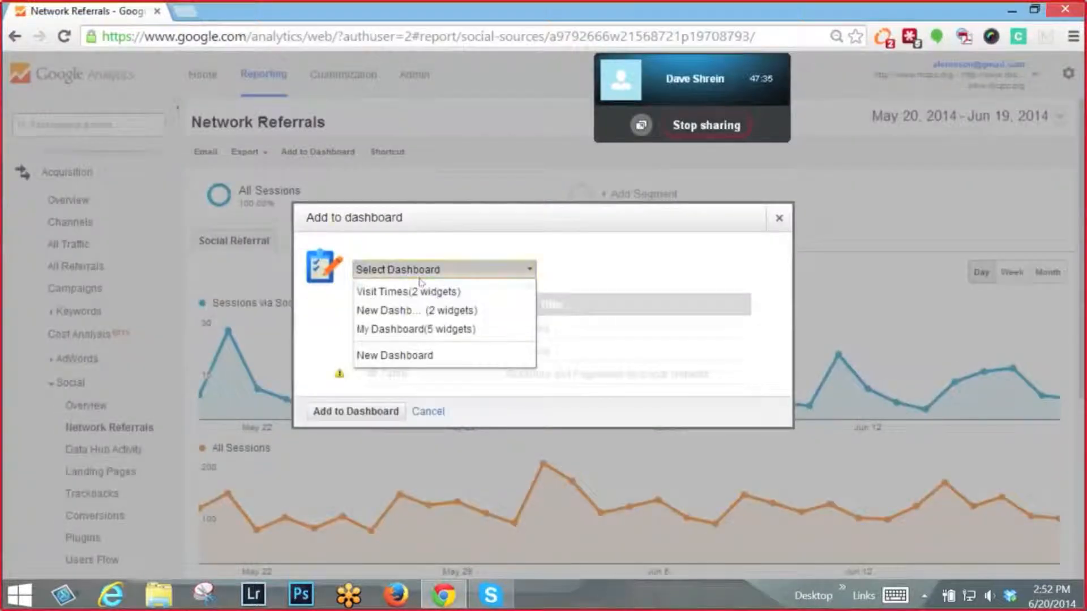
pyautogui.click(404, 313)
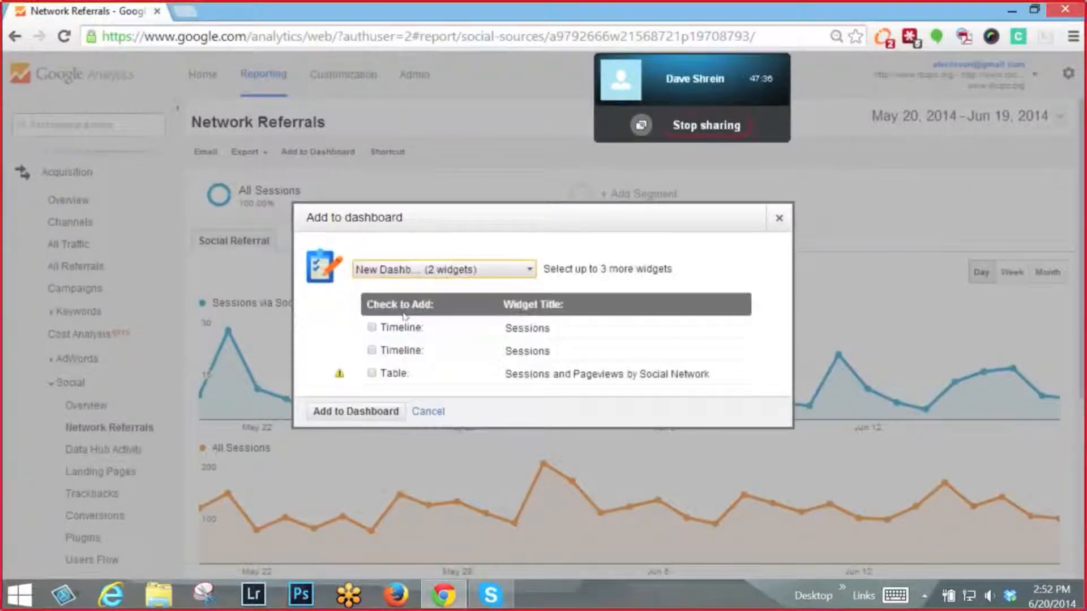
pyautogui.click(371, 374)
pyautogui.click(357, 412)
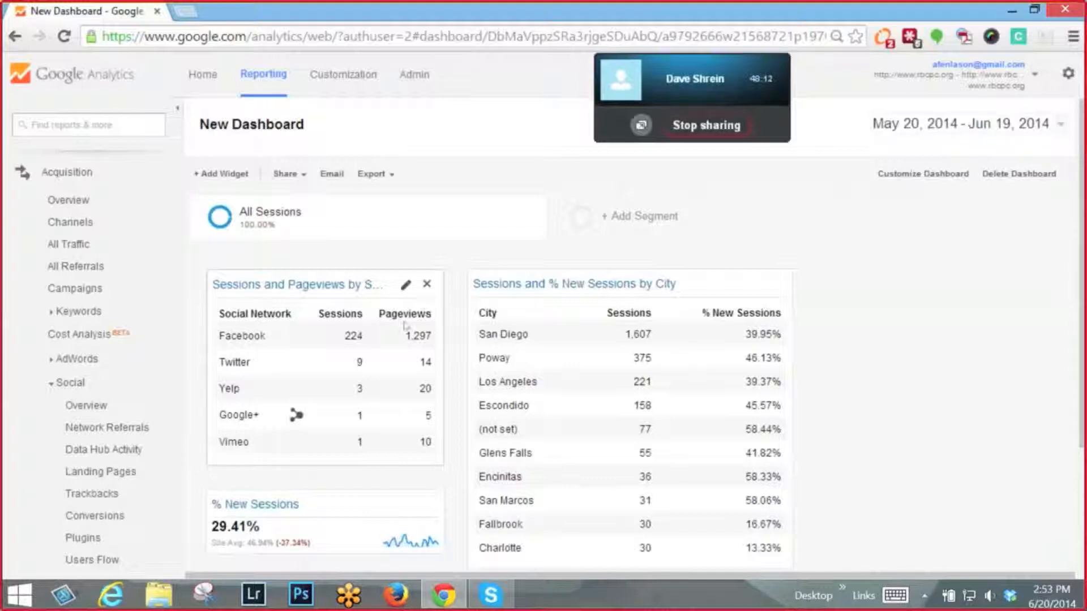
# - Open the settings of the "Sessions and Pageviews by Social Network" widget for editing
pyautogui.click(402, 289)
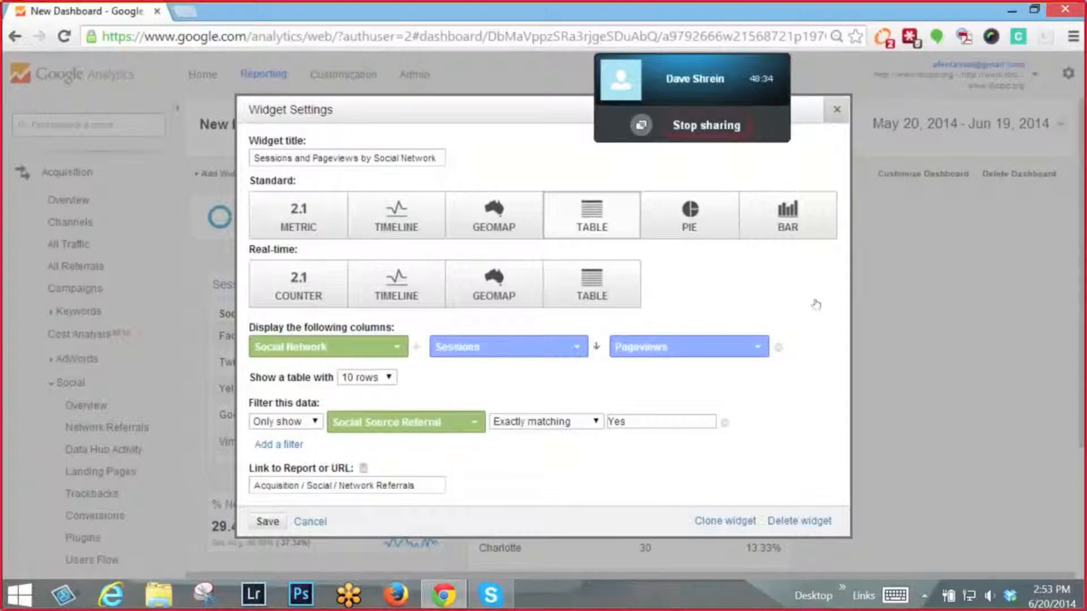
pyautogui.click(837, 113)
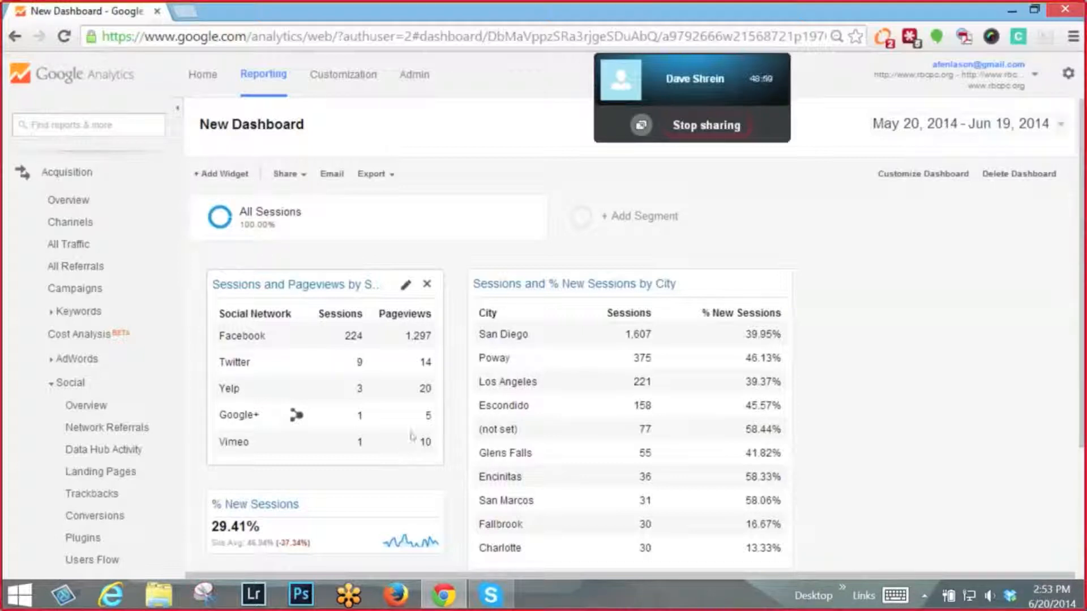
pyautogui.click(401, 287)
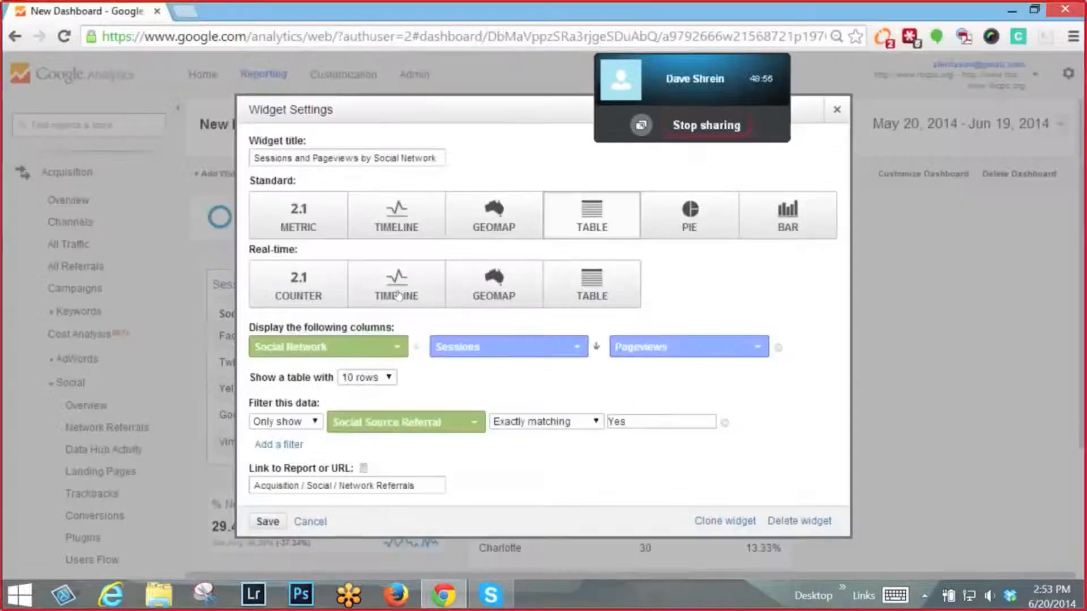
# - Try Avg. Time on Page in place of the social network widget's Pageviews column
pyautogui.click(675, 356)
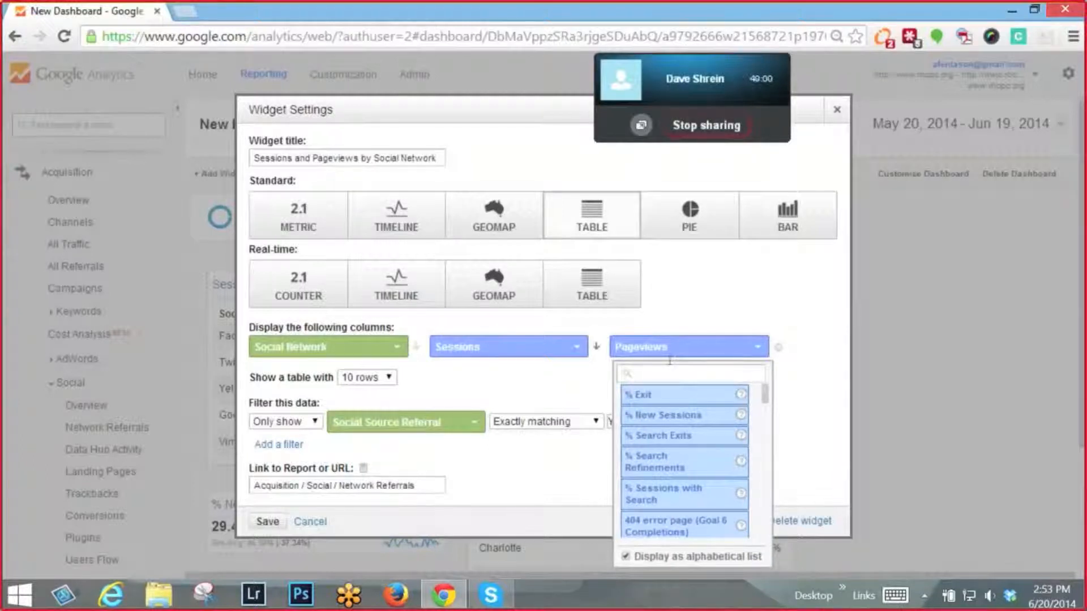
pyautogui.write('avg')
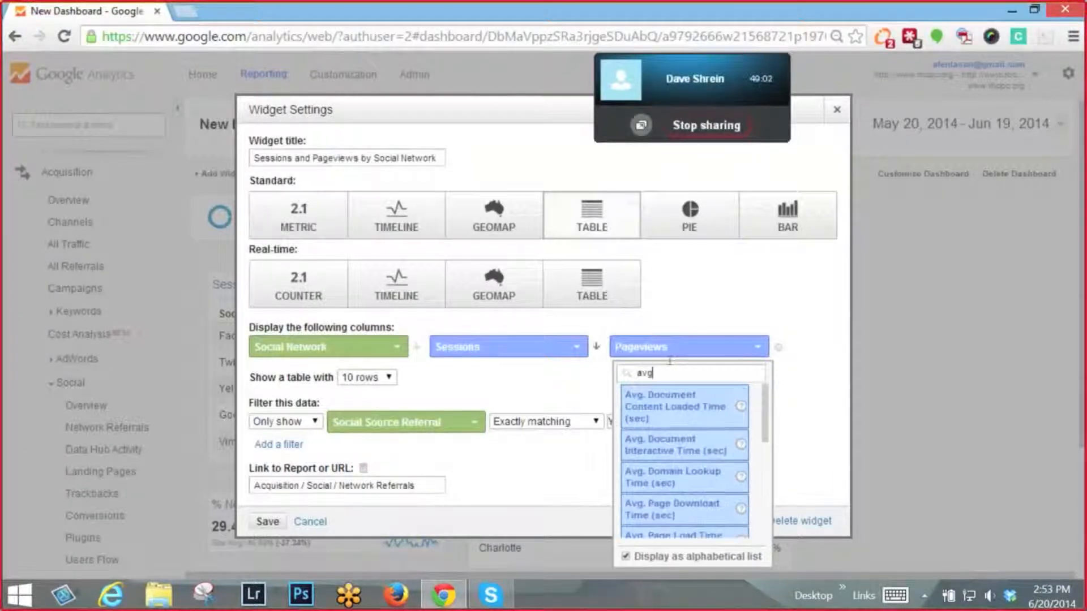
pyautogui.scroll(-2, 667, 433)
pyautogui.scroll(-5, 667, 433)
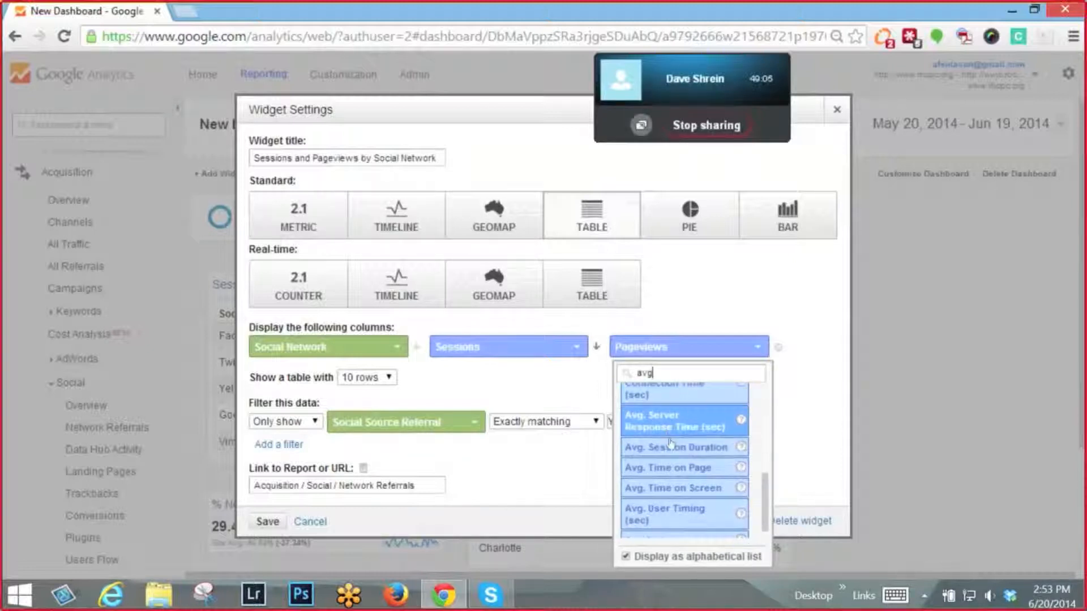
pyautogui.click(678, 468)
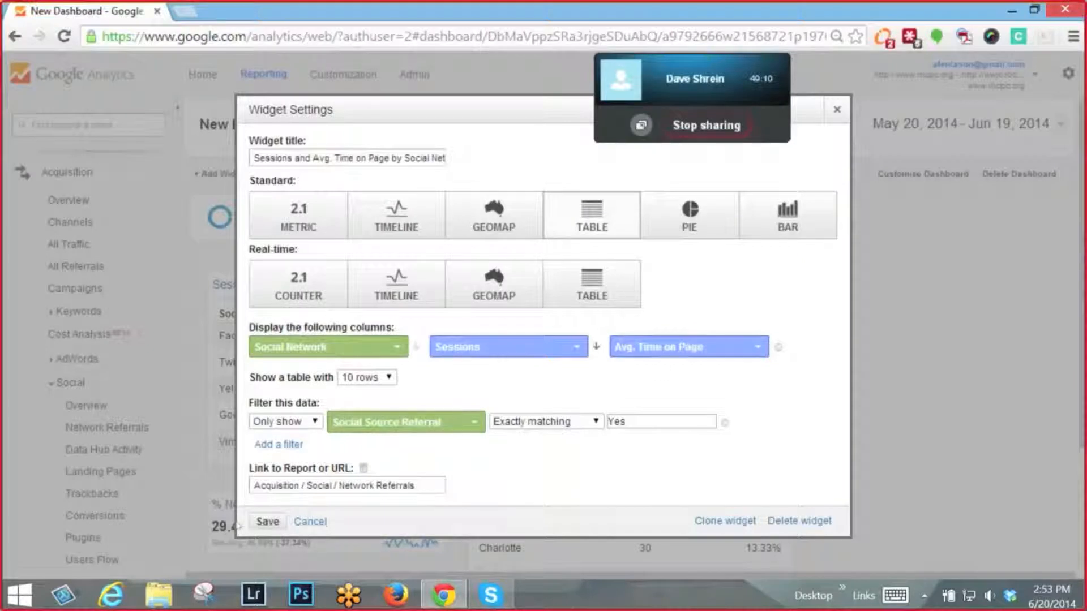
pyautogui.click(688, 355)
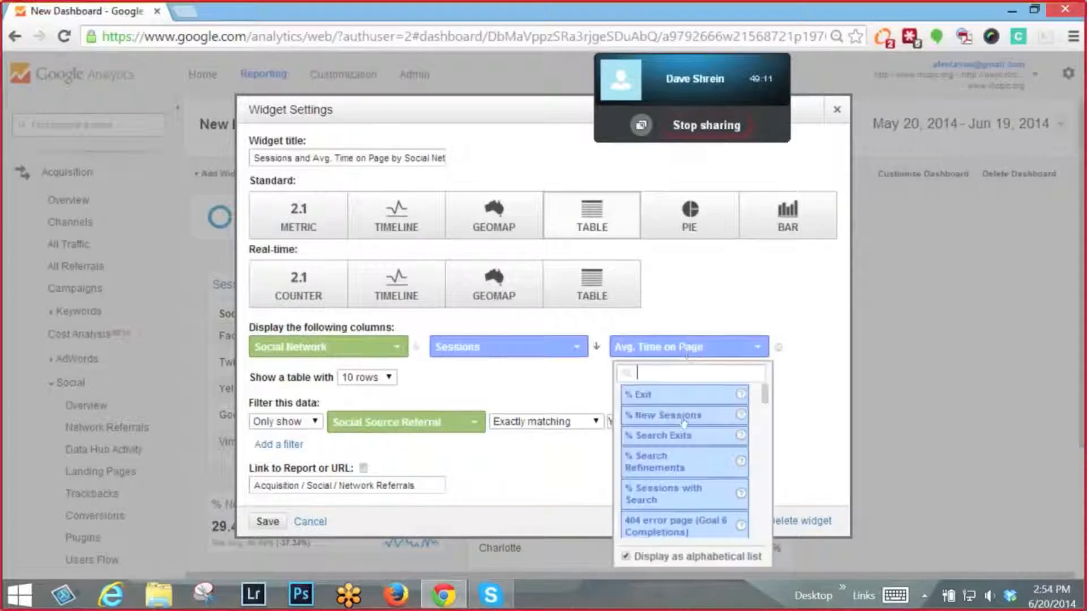
pyautogui.scroll(-3, 684, 422)
pyautogui.click(684, 477)
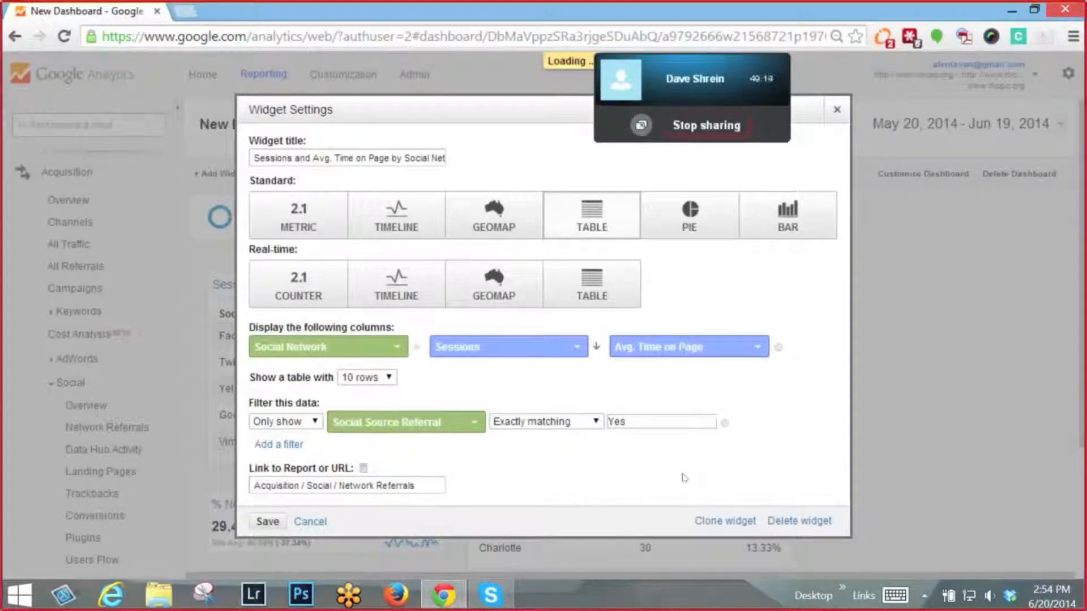
# - Set the last column of the social network table widget to Avg. Session Duration and save the widget
pyautogui.click(716, 352)
pyautogui.write('avg')
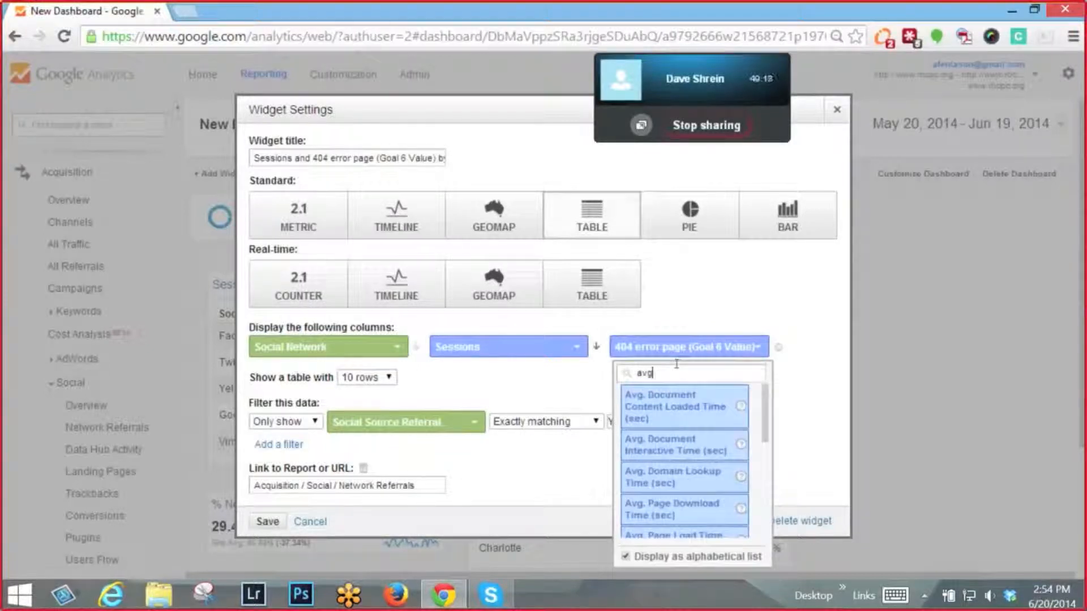
pyautogui.scroll(-1, 681, 451)
pyautogui.scroll(-4, 681, 451)
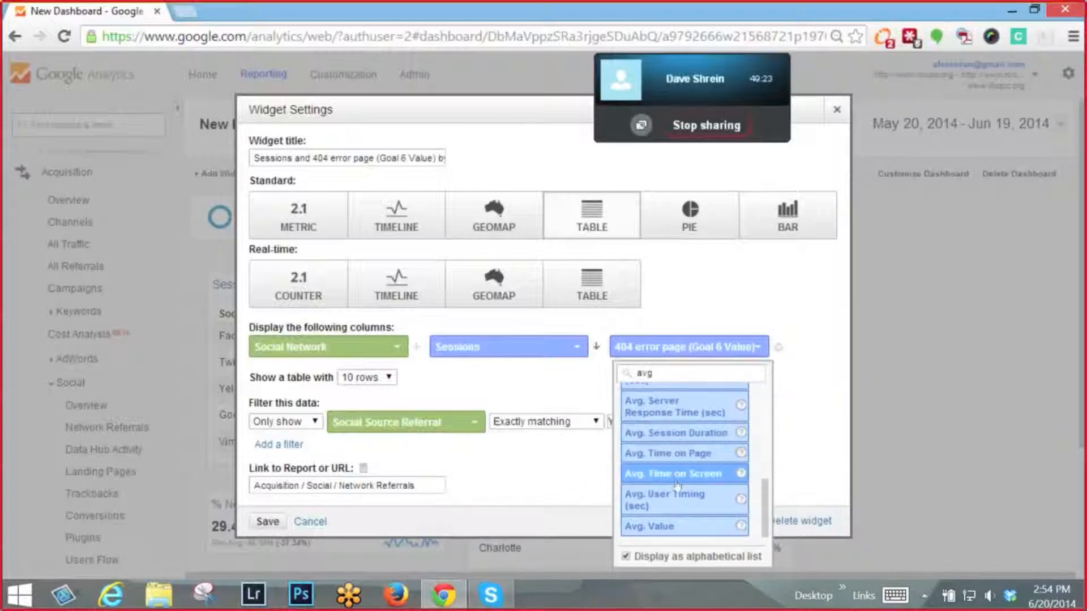
pyautogui.click(682, 439)
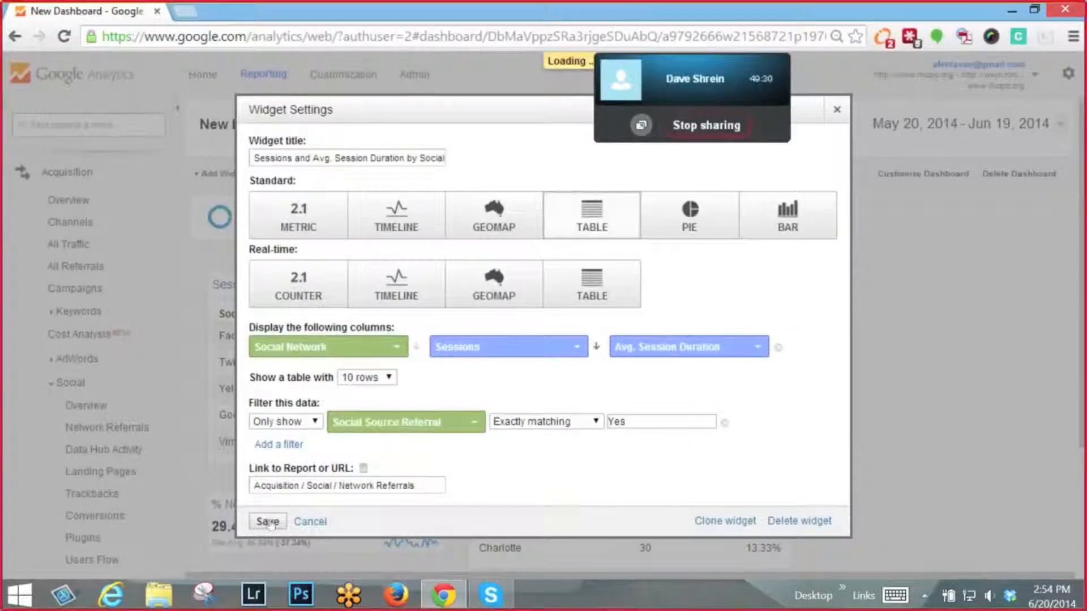
pyautogui.click(268, 521)
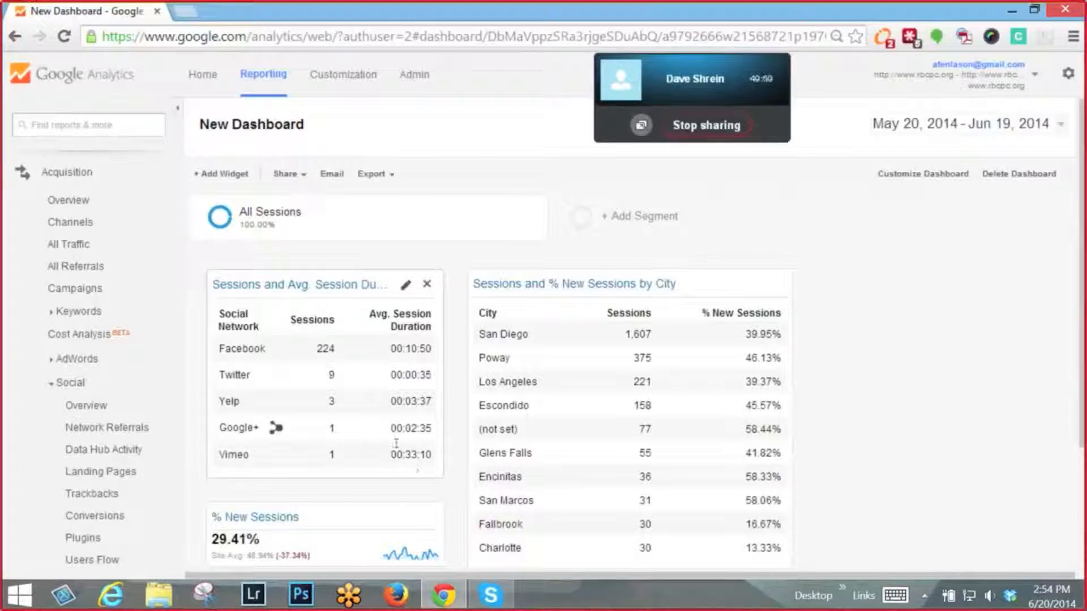
pyautogui.moveTo(356, 351)
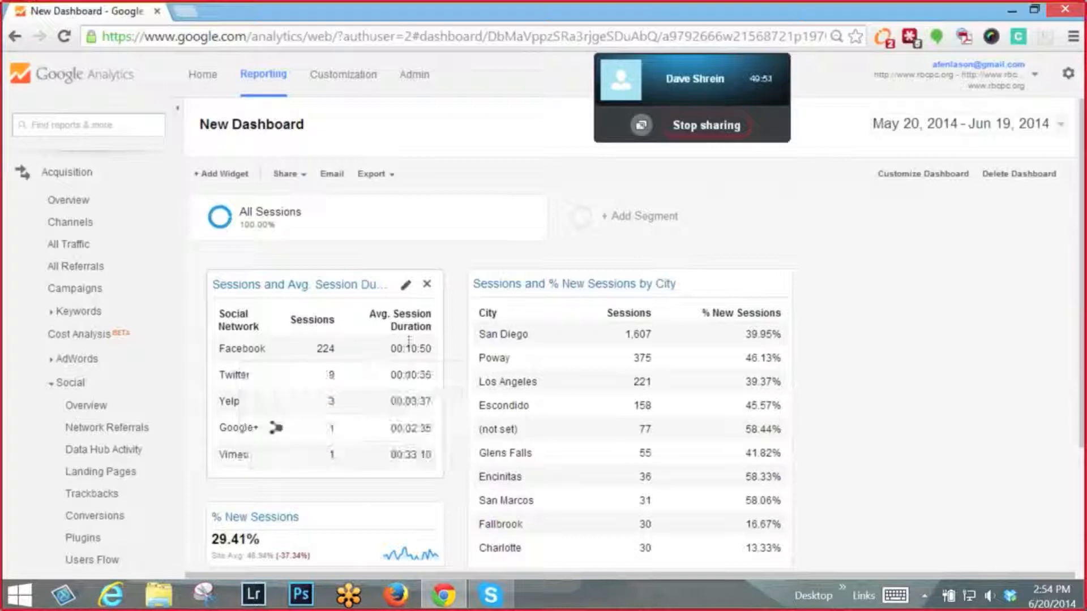